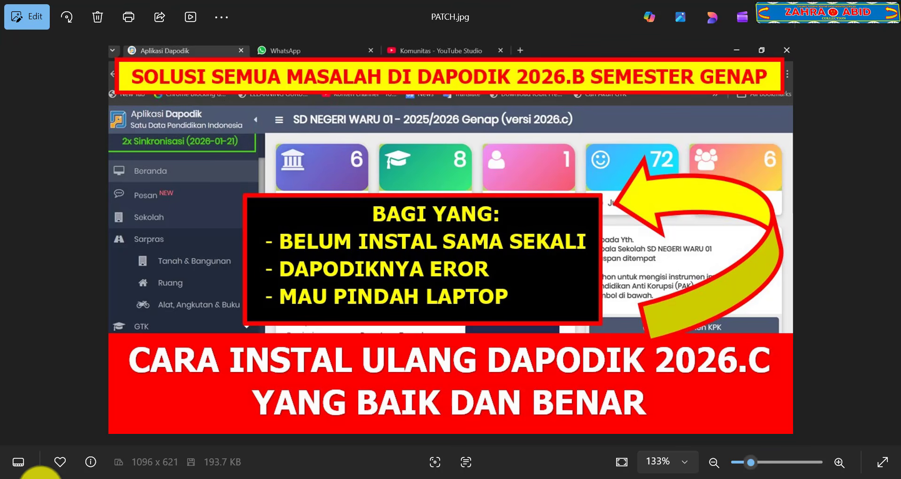
- Open Control Panel and bring up the list of installed programs for uninstalling
{"action": "left_click", "coordinate": [40, 475]}
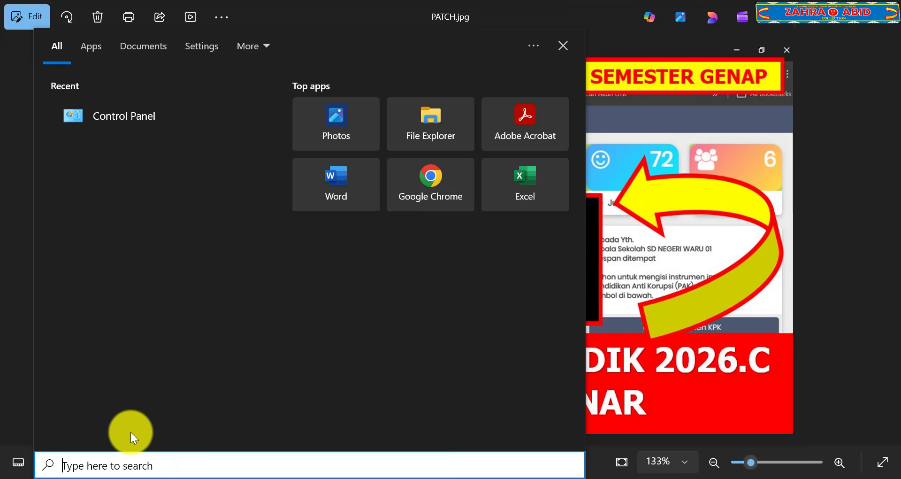
{"action": "left_click", "coordinate": [132, 118]}
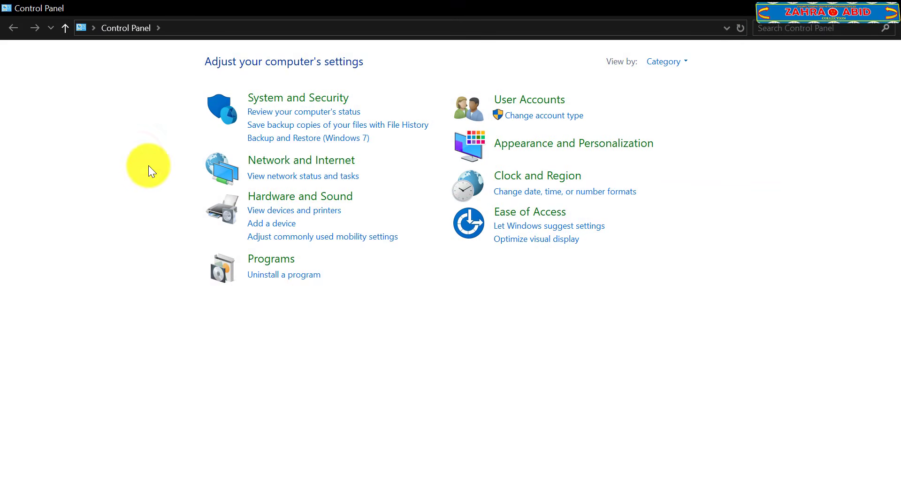
{"action": "left_click", "coordinate": [262, 277]}
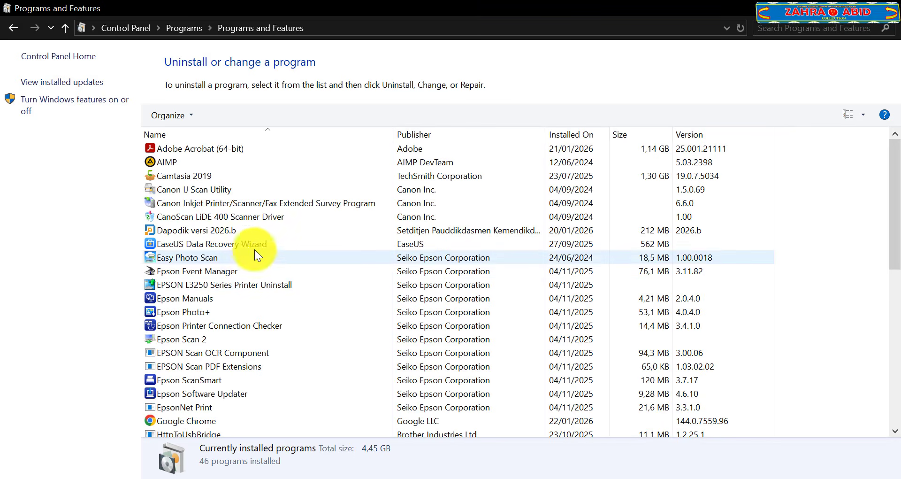
{"action": "left_click", "coordinate": [211, 231]}
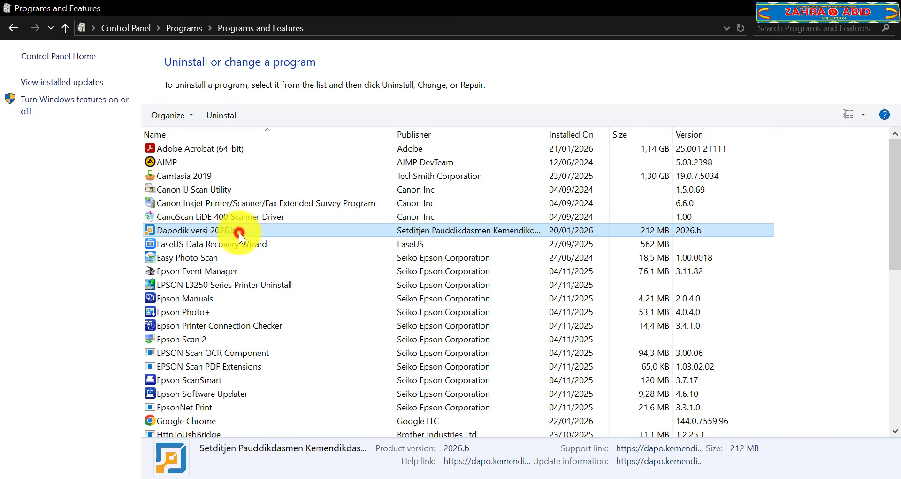
{"action": "left_click", "coordinate": [234, 115]}
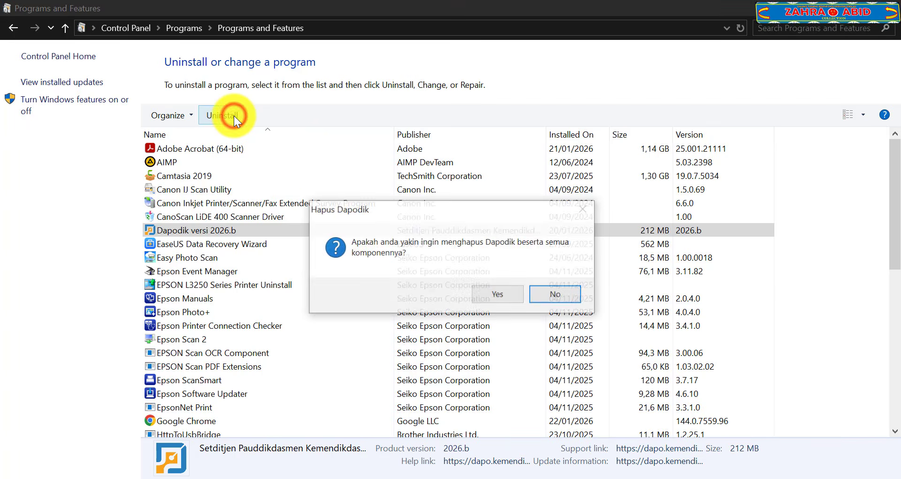
{"action": "left_click", "coordinate": [563, 289]}
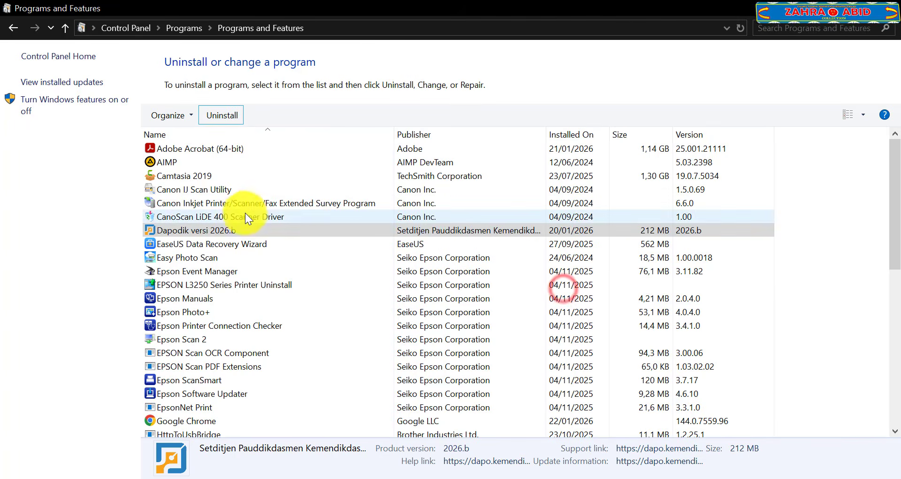
- Uninstall Dapodik versi 2026.b with all its components and agree to restart the computer immediately
{"action": "left_click", "coordinate": [240, 224]}
{"action": "right_click", "coordinate": [240, 226]}
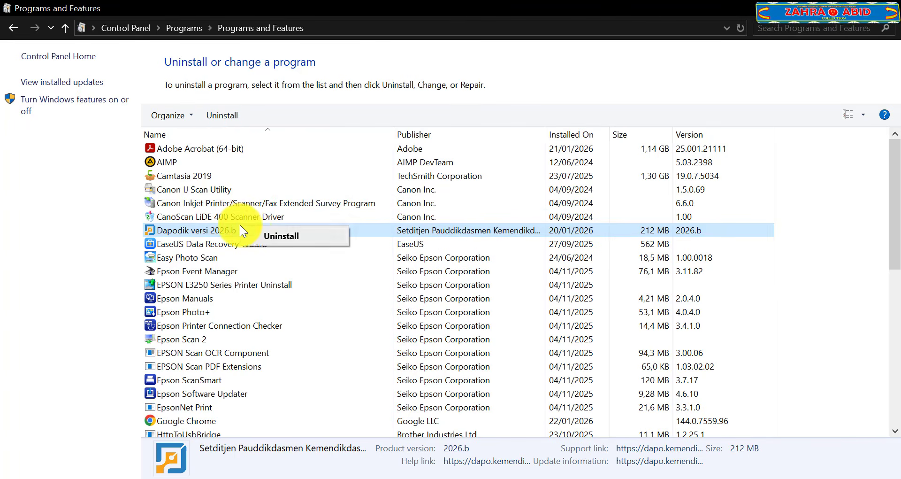
{"action": "left_click", "coordinate": [257, 235]}
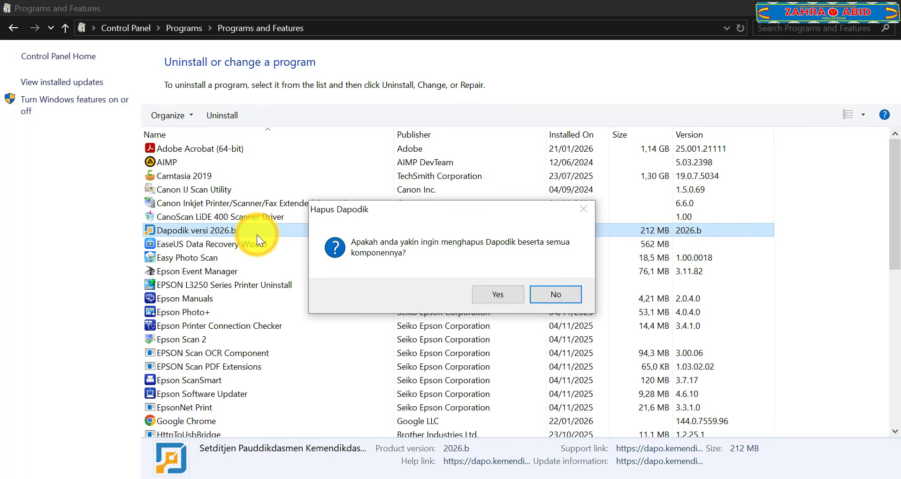
{"action": "left_click", "coordinate": [518, 292]}
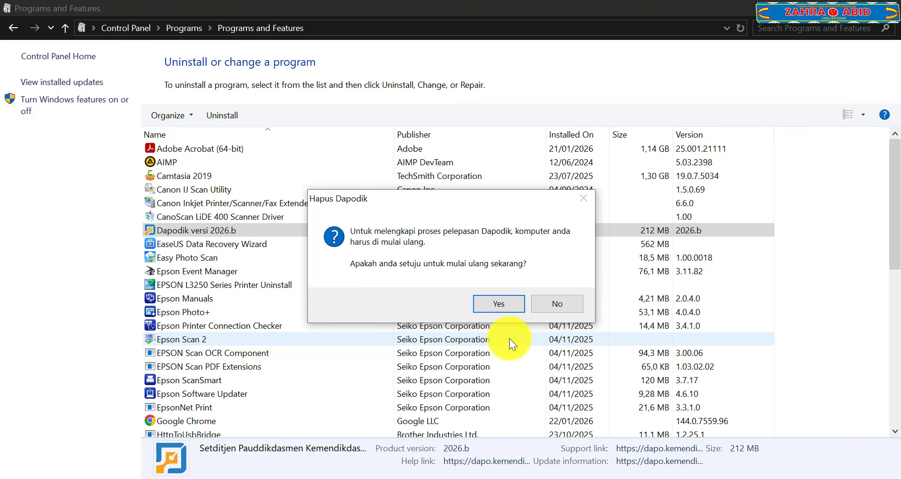
{"action": "left_click", "coordinate": [498, 304]}
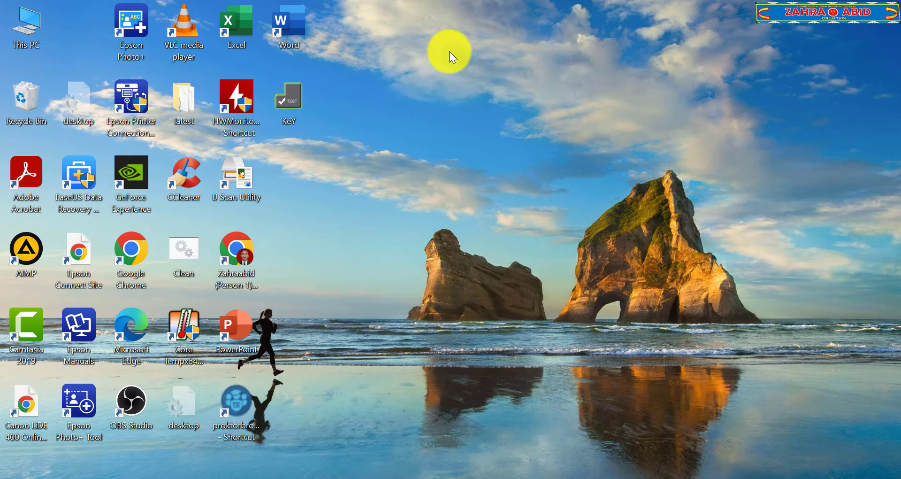
- Refresh the desktop three times after the restart
{"action": "right_click", "coordinate": [467, 34]}
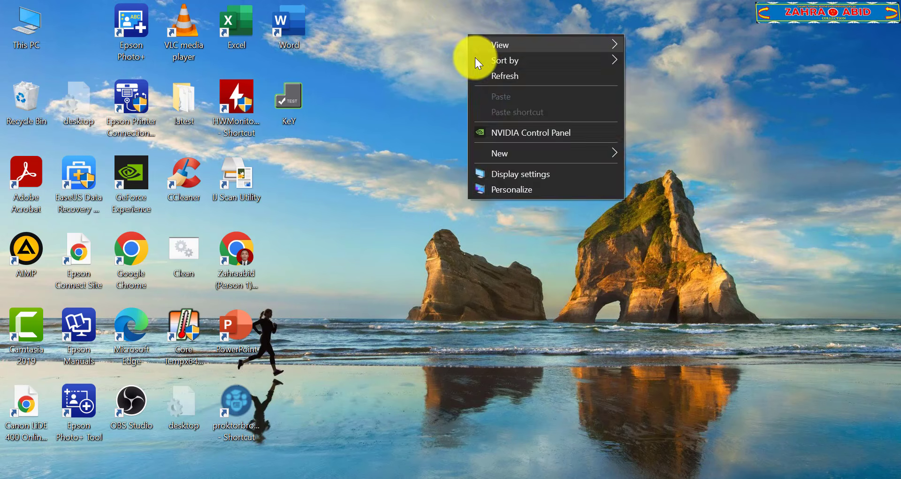
{"action": "left_click", "coordinate": [477, 73]}
{"action": "right_click", "coordinate": [476, 10]}
{"action": "left_click", "coordinate": [485, 51]}
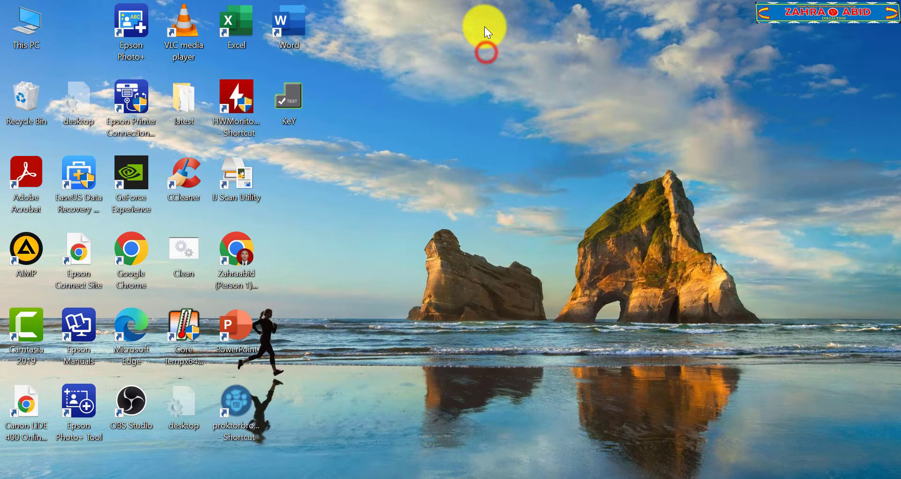
{"action": "right_click", "coordinate": [484, 9]}
{"action": "left_click", "coordinate": [494, 54]}
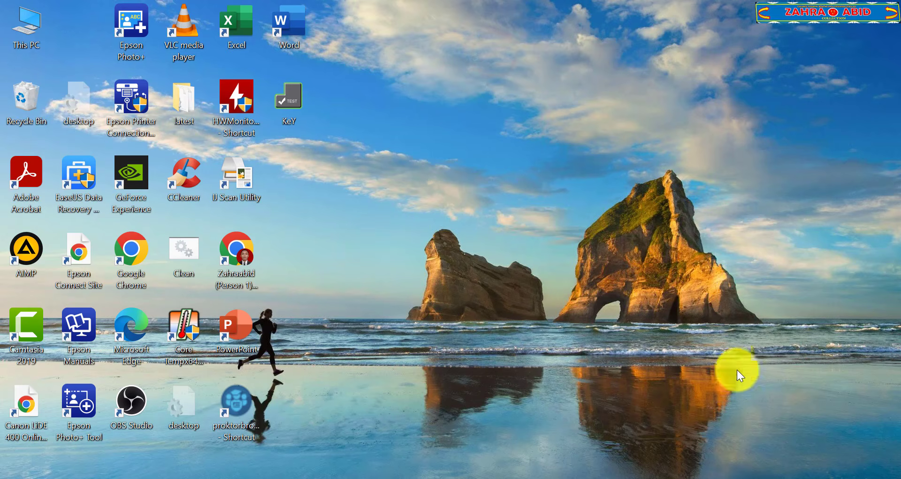
{"action": "left_click", "coordinate": [699, 477]}
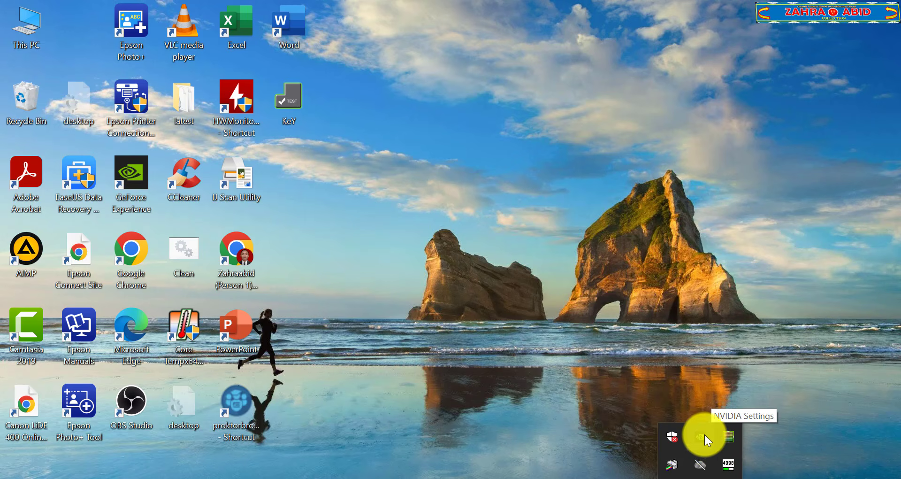
{"action": "right_click", "coordinate": [636, 215]}
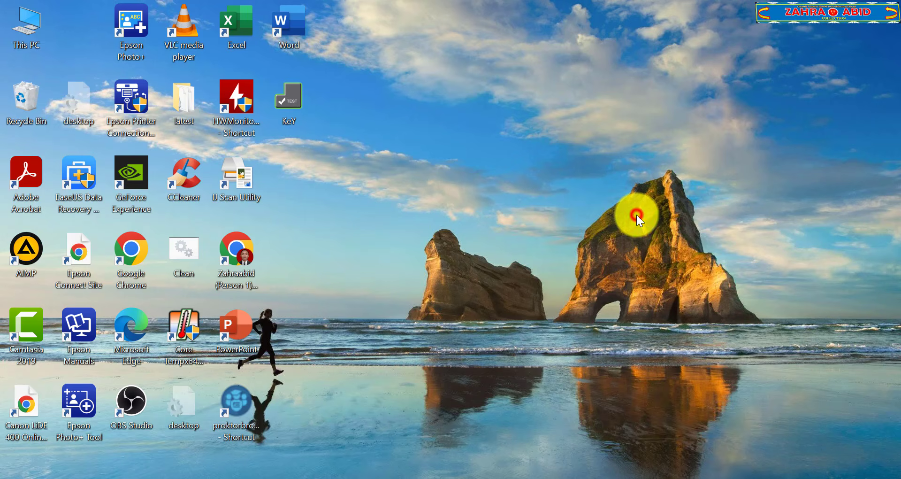
{"action": "left_click", "coordinate": [646, 257]}
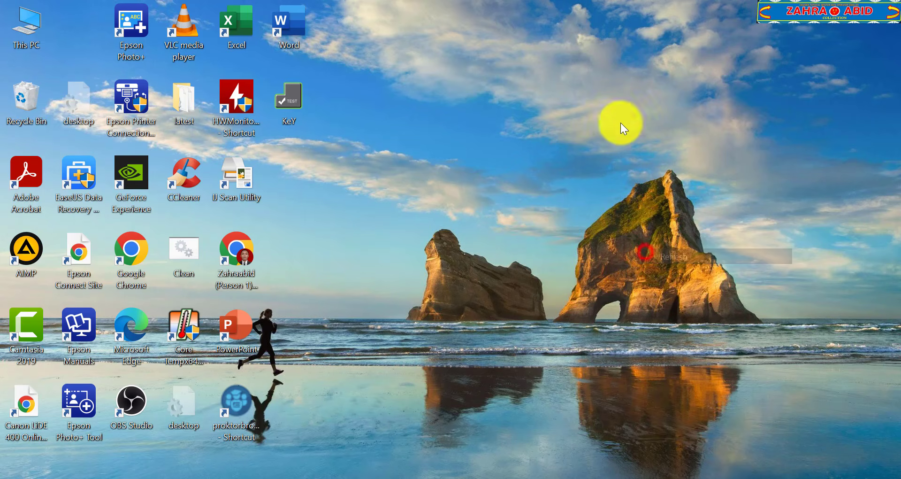
- Open Virus & threat protection from the Windows Security page of the Update & Security settings
{"action": "right_click", "coordinate": [604, 64]}
{"action": "left_click", "coordinate": [641, 221]}
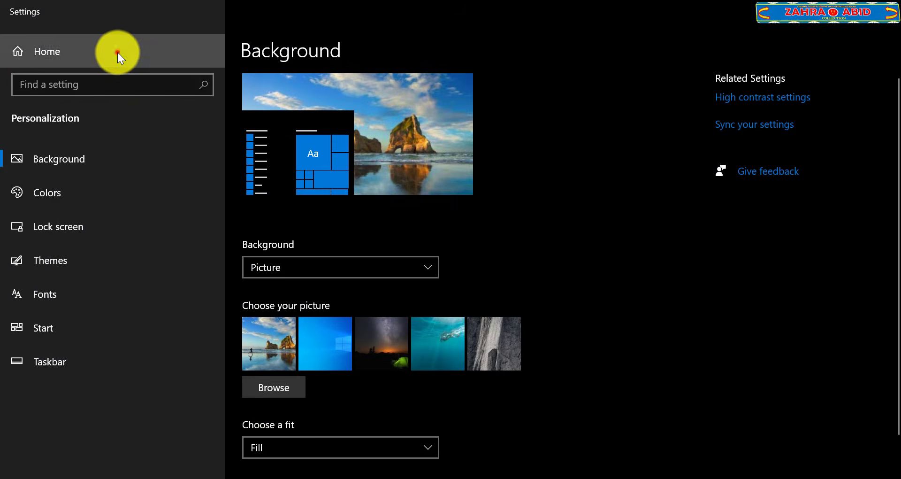
{"action": "left_click", "coordinate": [117, 52]}
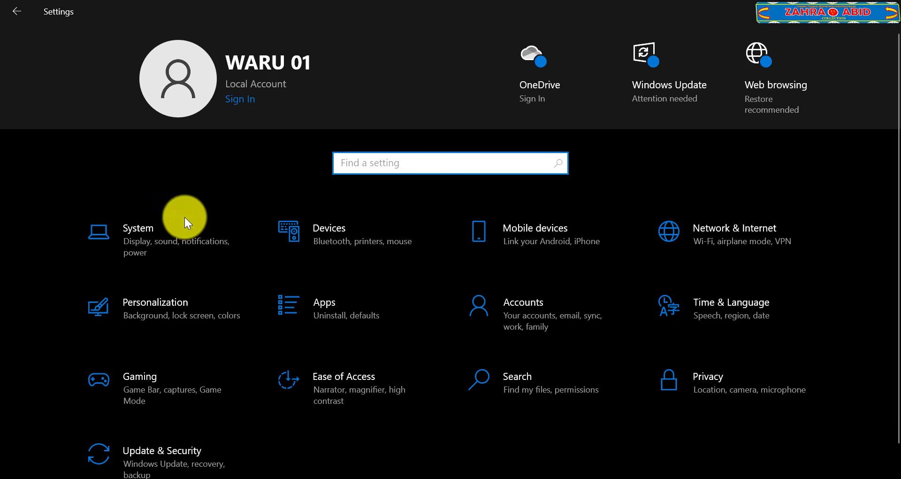
{"action": "left_click", "coordinate": [176, 450]}
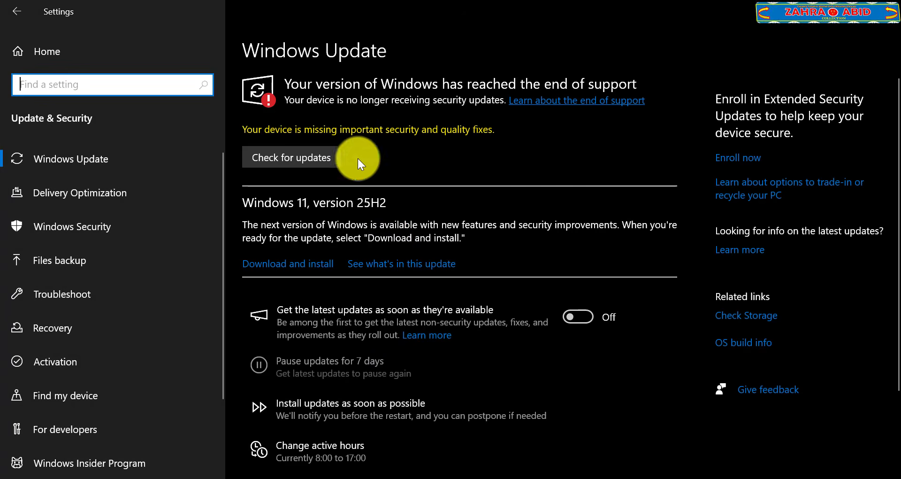
{"action": "left_click", "coordinate": [77, 229]}
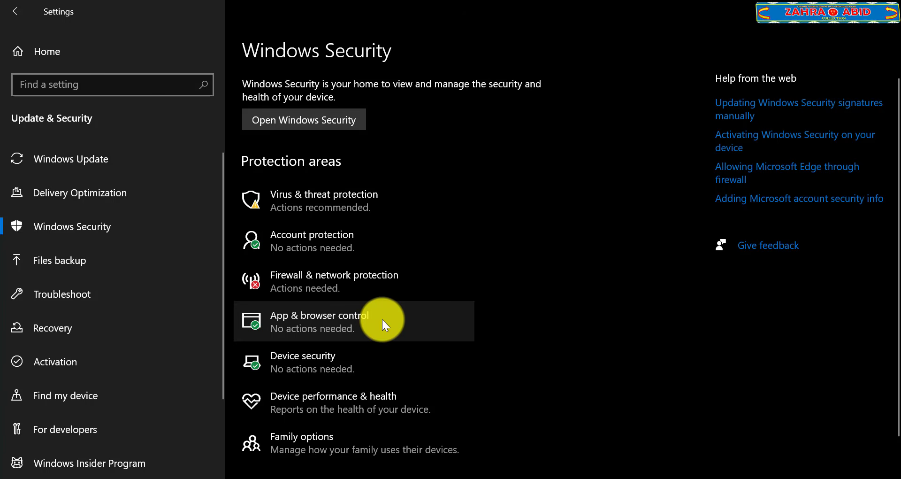
{"action": "left_click", "coordinate": [297, 199]}
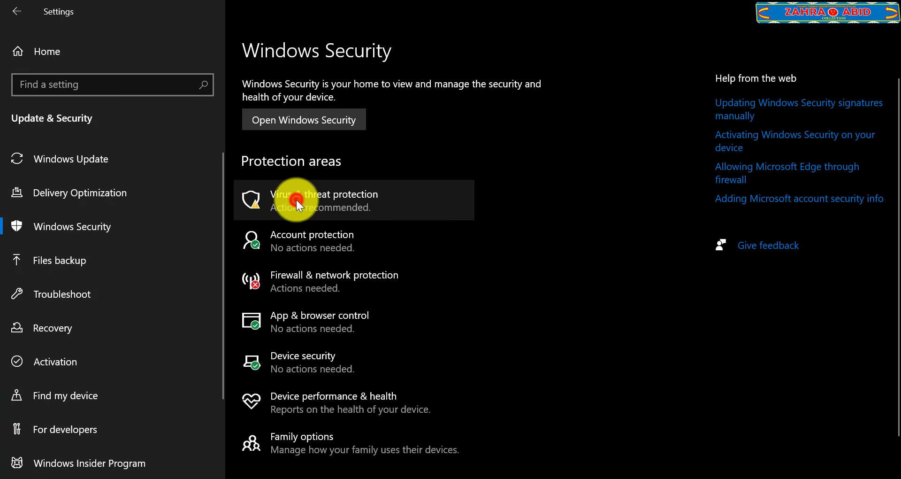
- Turn off Real-time protection in the Virus & threat protection settings and review the remaining protection options
{"action": "scroll", "coordinate": [317, 310], "scroll_direction": "down", "scroll_amount": 3}
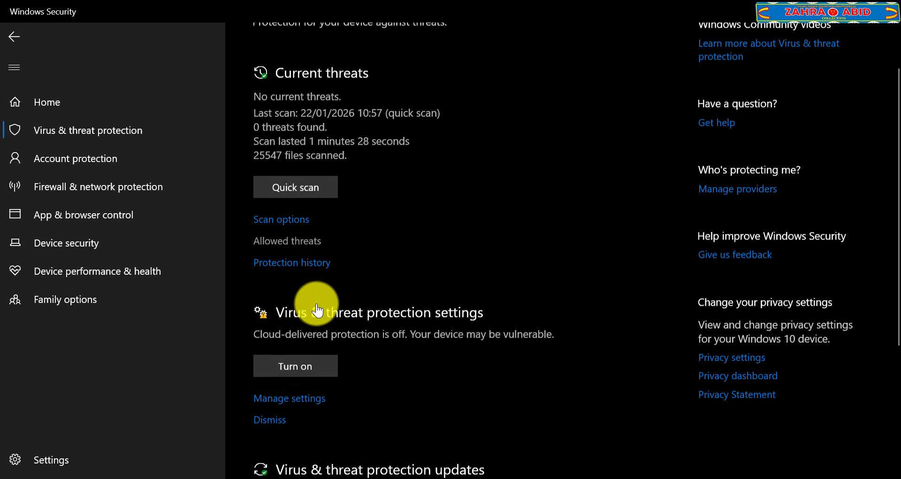
{"action": "left_click", "coordinate": [297, 321]}
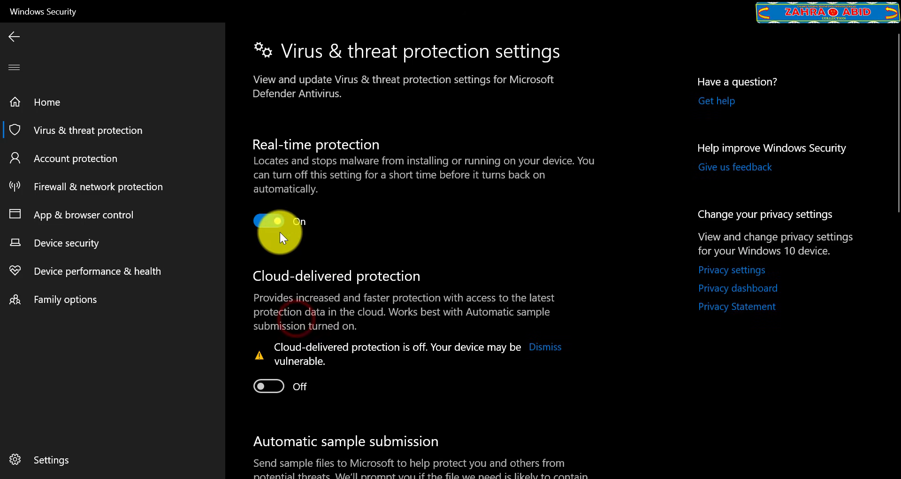
{"action": "left_click", "coordinate": [264, 222]}
{"action": "scroll", "coordinate": [291, 244], "scroll_direction": "down", "scroll_amount": 8}
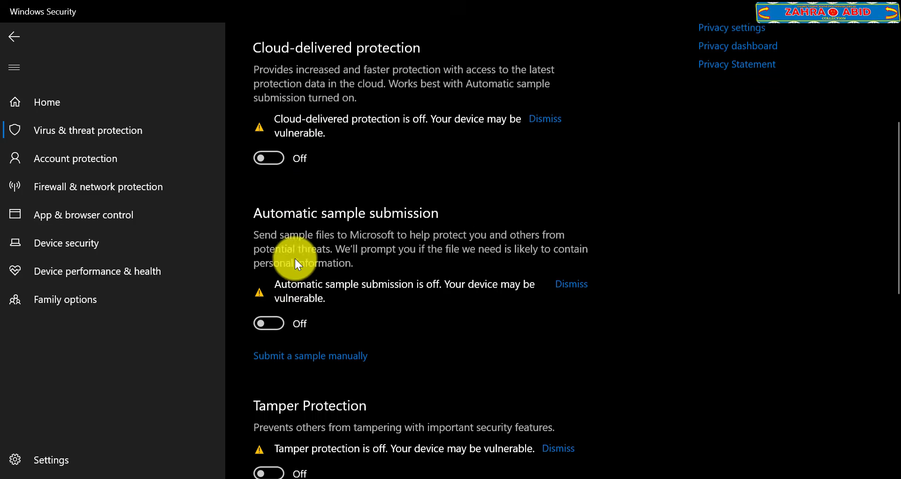
{"action": "scroll", "coordinate": [302, 283], "scroll_direction": "down", "scroll_amount": 5}
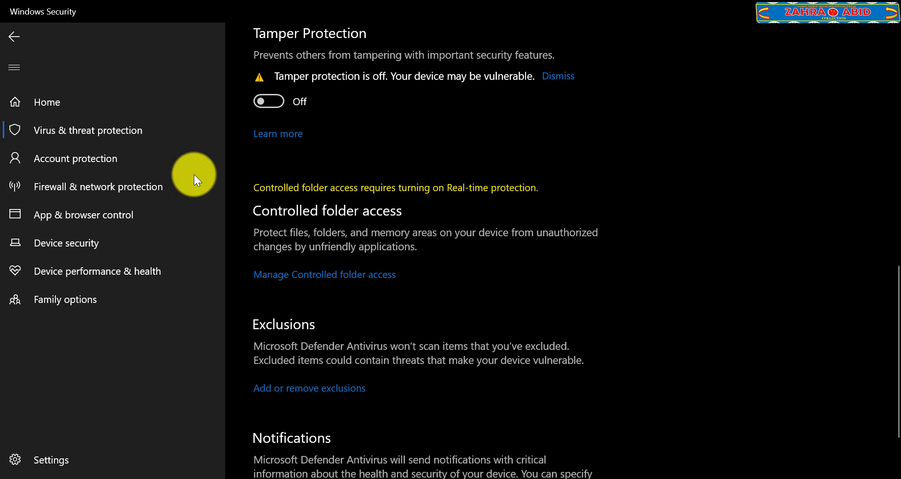
- Check the firewall status of the domain, private and public networks, and close Windows Security
{"action": "left_click", "coordinate": [137, 188]}
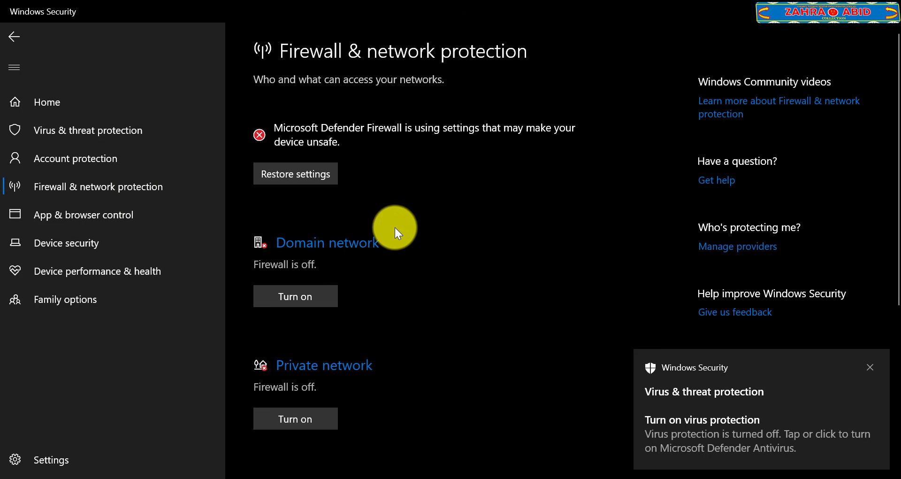
{"action": "scroll", "coordinate": [395, 230], "scroll_direction": "down", "scroll_amount": 2}
{"action": "scroll", "coordinate": [372, 301], "scroll_direction": "down", "scroll_amount": 2}
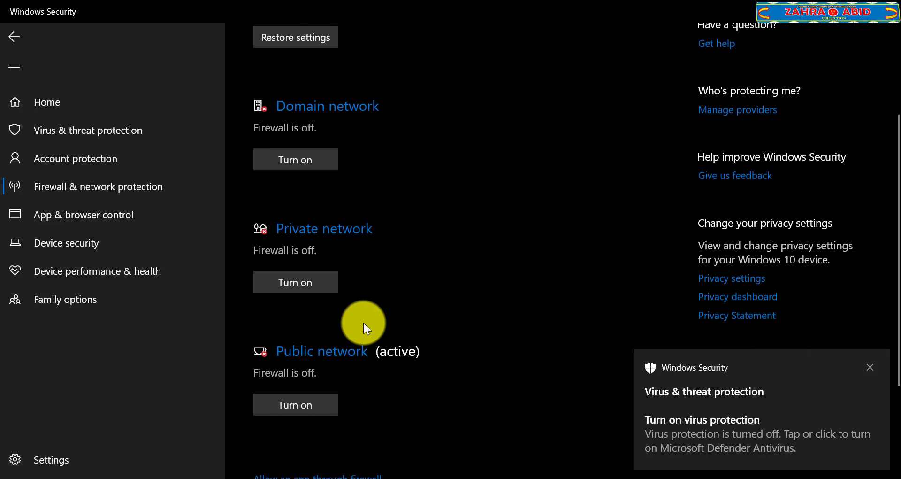
{"action": "scroll", "coordinate": [357, 357], "scroll_direction": "down", "scroll_amount": 2}
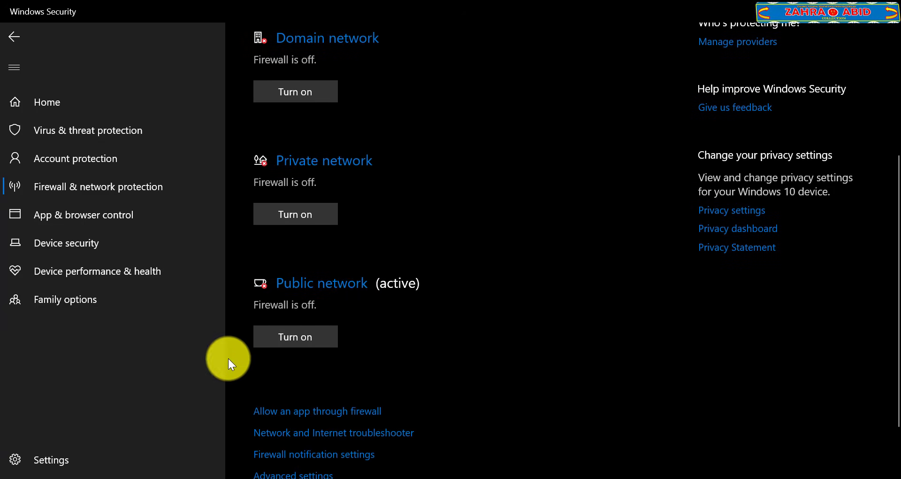
{"action": "scroll", "coordinate": [287, 329], "scroll_direction": "up", "scroll_amount": 1}
{"action": "scroll", "coordinate": [288, 316], "scroll_direction": "up", "scroll_amount": 5}
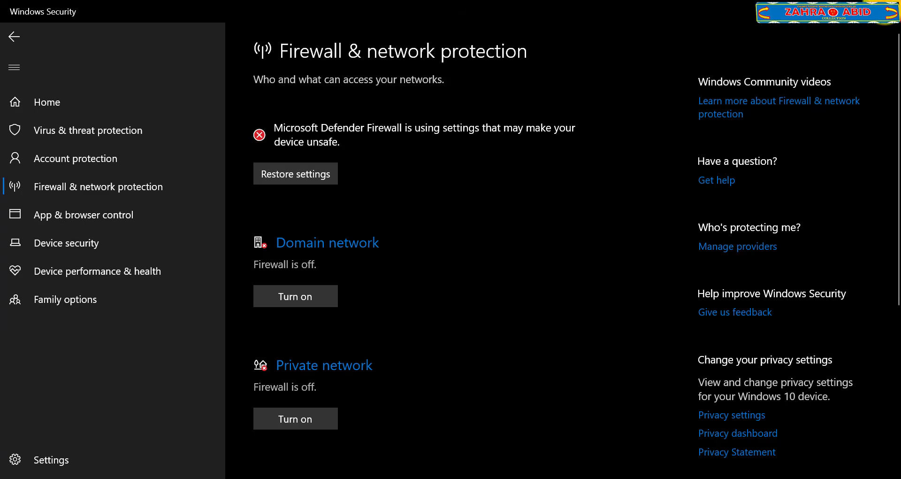
{"action": "left_click", "coordinate": [888, 10]}
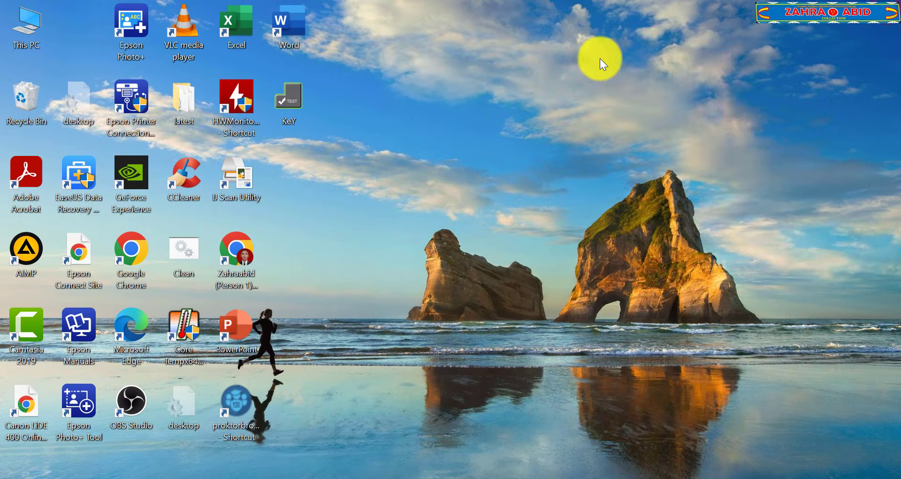
- Refresh the desktop three times
{"action": "right_click", "coordinate": [600, 58]}
{"action": "left_click", "coordinate": [610, 97]}
{"action": "right_click", "coordinate": [559, 139]}
{"action": "left_click", "coordinate": [565, 177]}
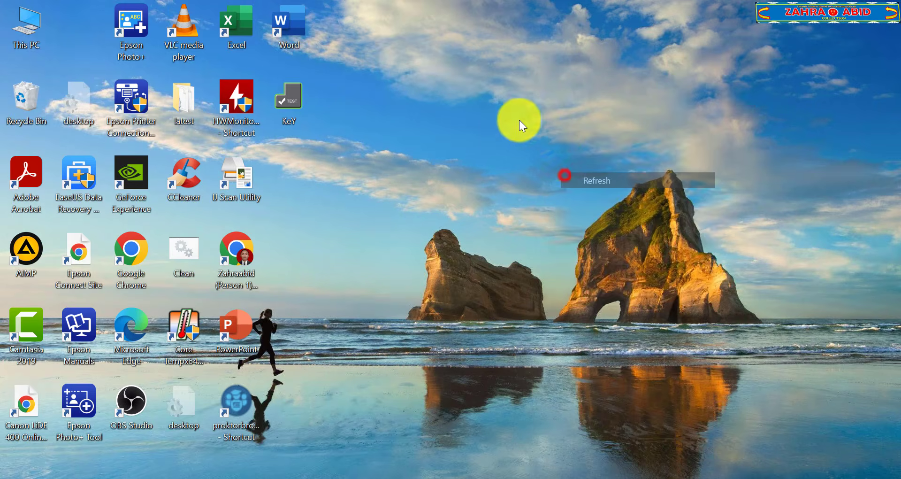
{"action": "right_click", "coordinate": [514, 116]}
{"action": "left_click", "coordinate": [527, 155]}
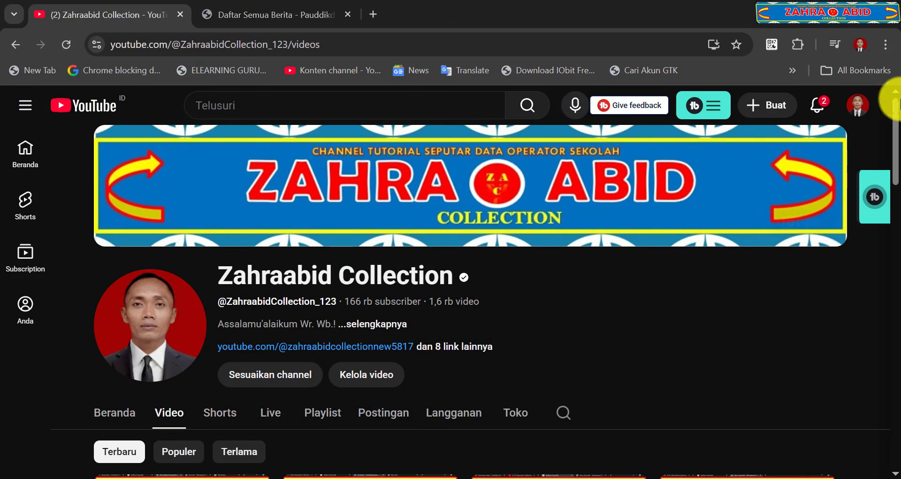
- Switch to Google Chrome and open its full browsing history page
{"action": "left_click", "coordinate": [887, 45]}
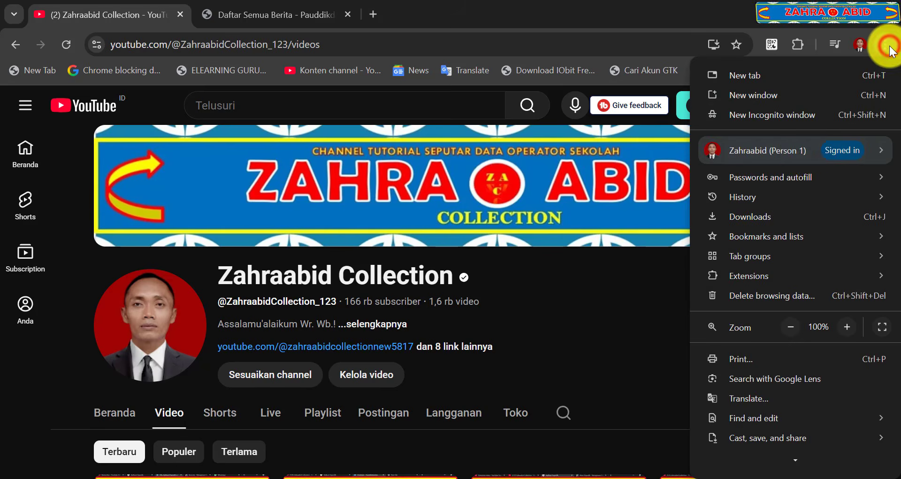
{"action": "mouse_move", "coordinate": [778, 196]}
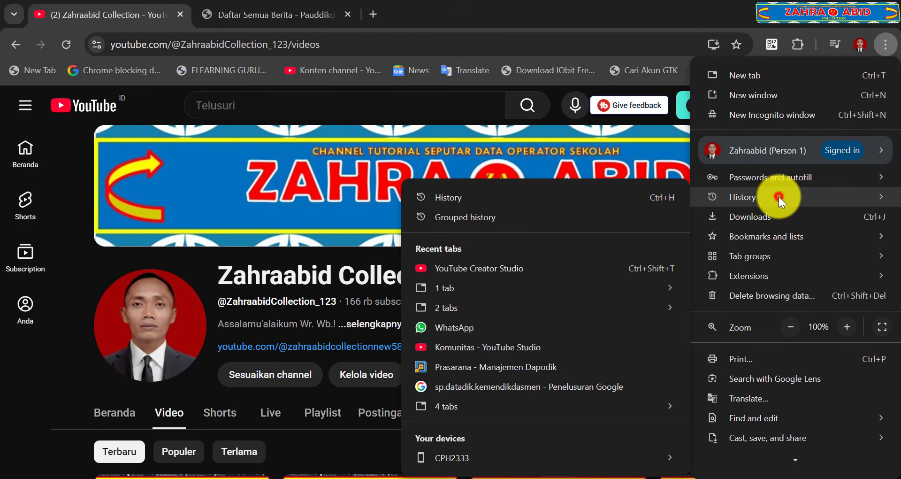
{"action": "left_click", "coordinate": [538, 198]}
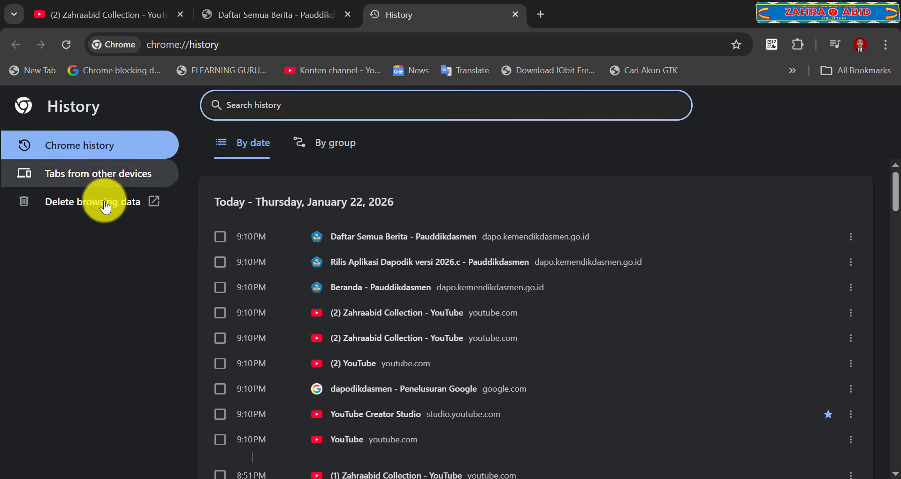
- Delete all categories of Chrome browsing data for the All time range, and close the Settings and History tabs
{"action": "left_click", "coordinate": [102, 212]}
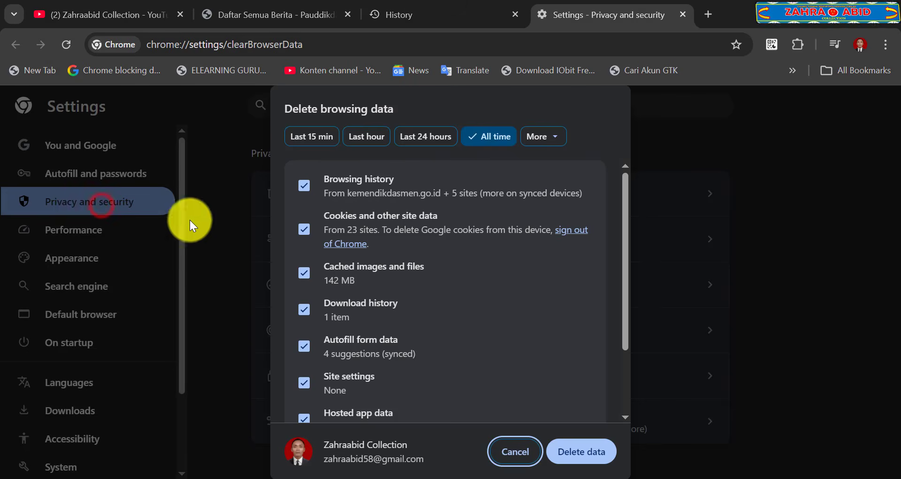
{"action": "left_click", "coordinate": [315, 146]}
{"action": "left_click", "coordinate": [559, 136]}
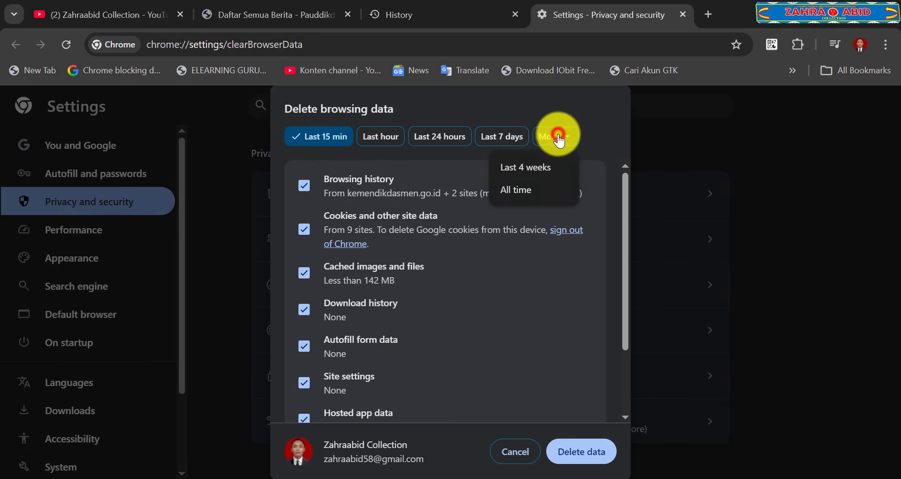
{"action": "left_click", "coordinate": [516, 190]}
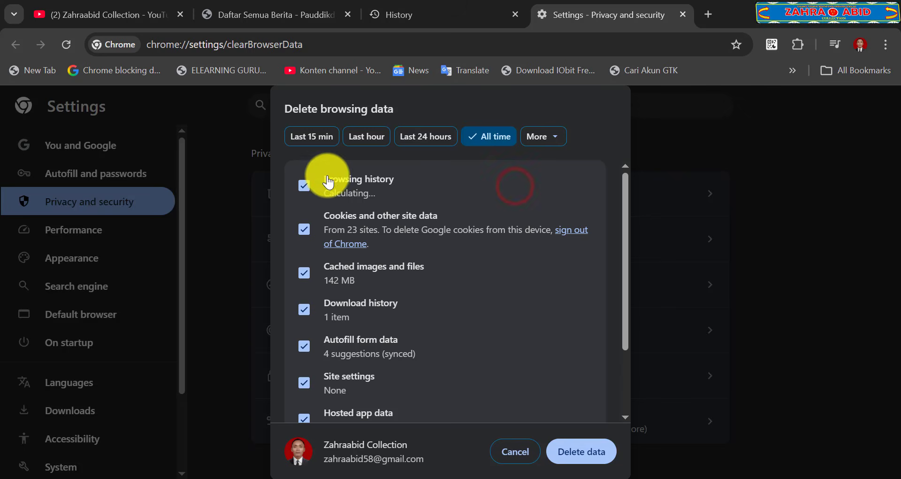
{"action": "scroll", "coordinate": [348, 352], "scroll_direction": "down", "scroll_amount": 3}
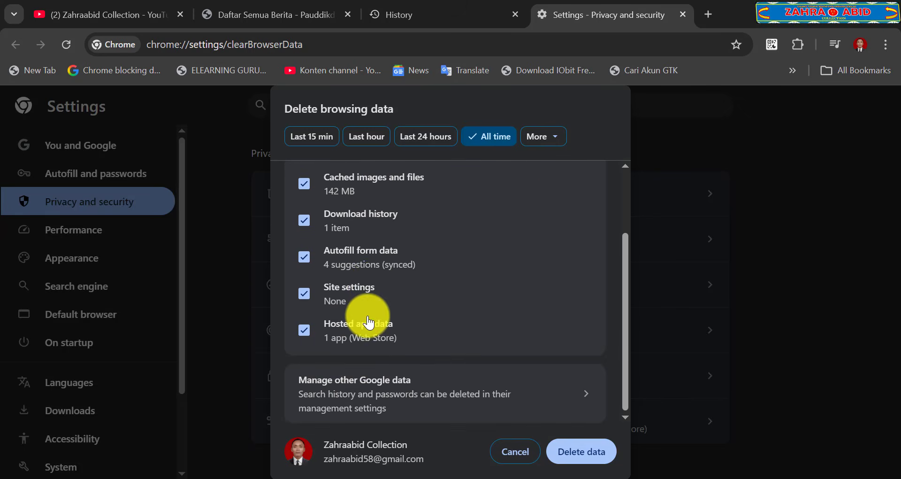
{"action": "scroll", "coordinate": [376, 277], "scroll_direction": "up", "scroll_amount": 3}
{"action": "scroll", "coordinate": [302, 241], "scroll_direction": "down", "scroll_amount": 3}
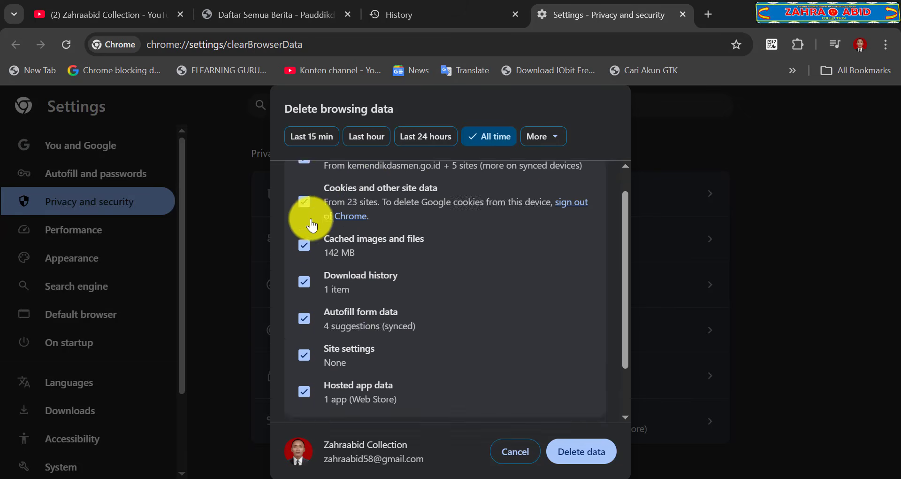
{"action": "left_click", "coordinate": [572, 450]}
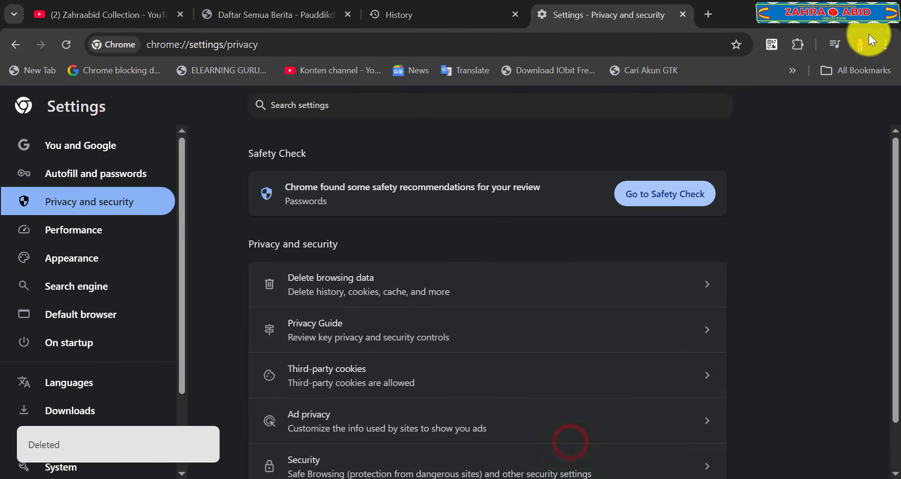
{"action": "left_click", "coordinate": [683, 13]}
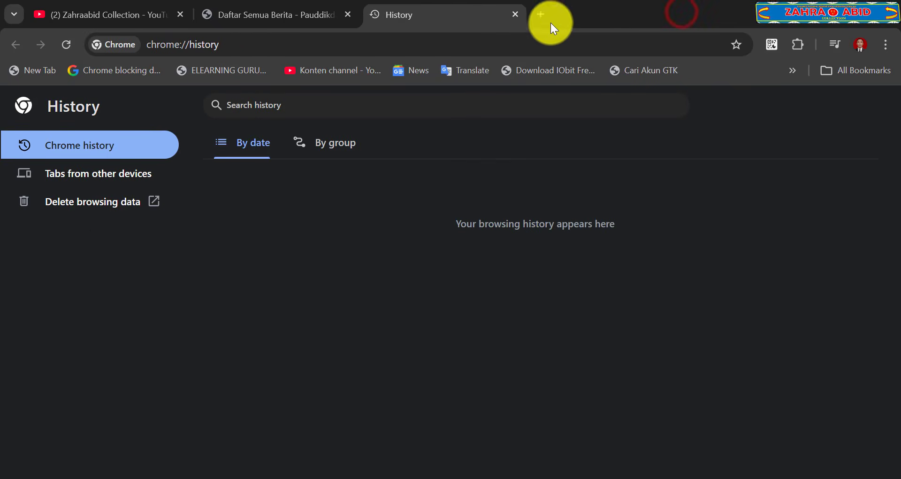
{"action": "left_click", "coordinate": [515, 12]}
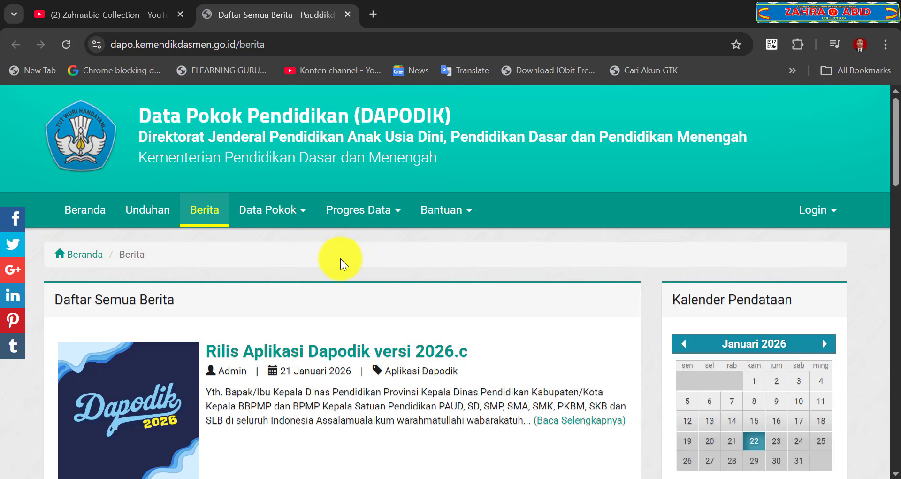
- Open the full "Rilis Aplikasi Dapodik versi 2026.c" article and review its update instructions, fix list and download links
{"action": "scroll", "coordinate": [340, 259], "scroll_direction": "down", "scroll_amount": 1}
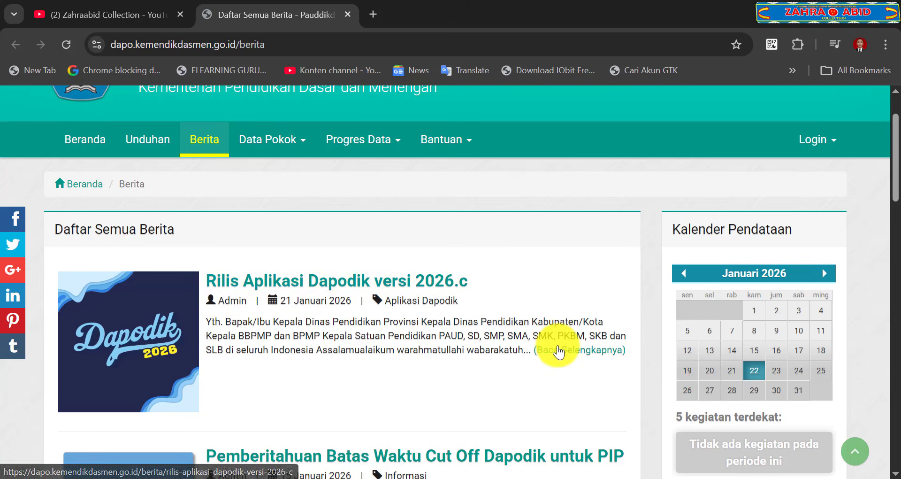
{"action": "left_click", "coordinate": [559, 349]}
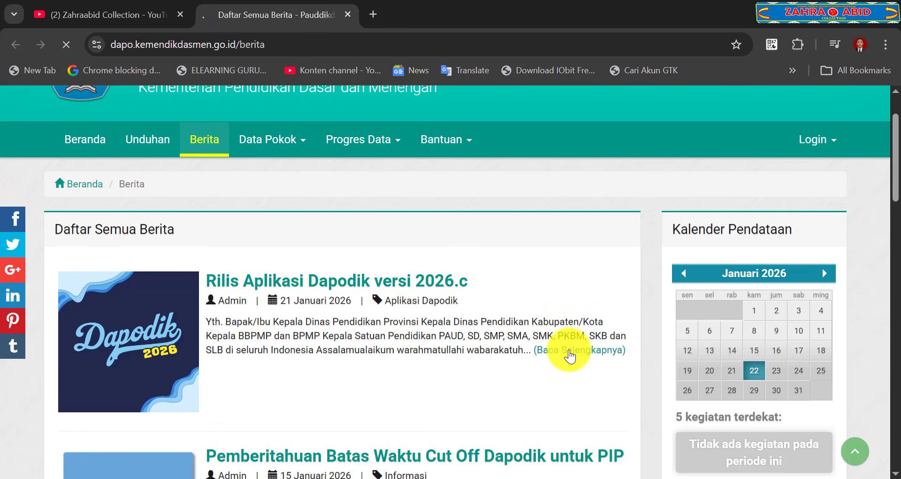
{"action": "left_click", "coordinate": [569, 350]}
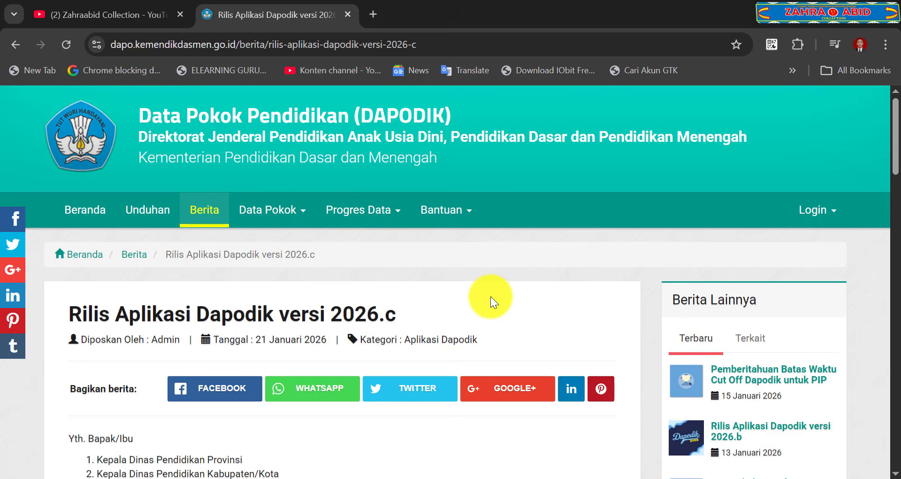
{"action": "scroll", "coordinate": [491, 294], "scroll_direction": "down", "scroll_amount": 10}
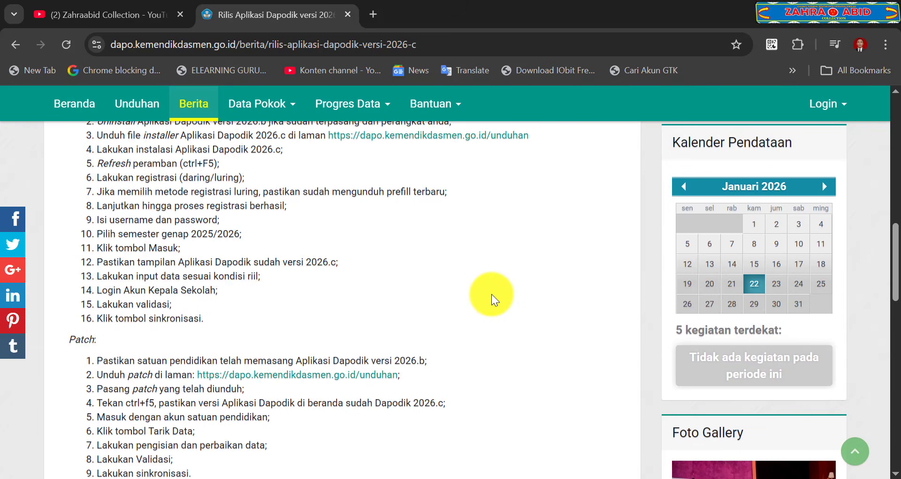
{"action": "scroll", "coordinate": [491, 294], "scroll_direction": "down", "scroll_amount": 5}
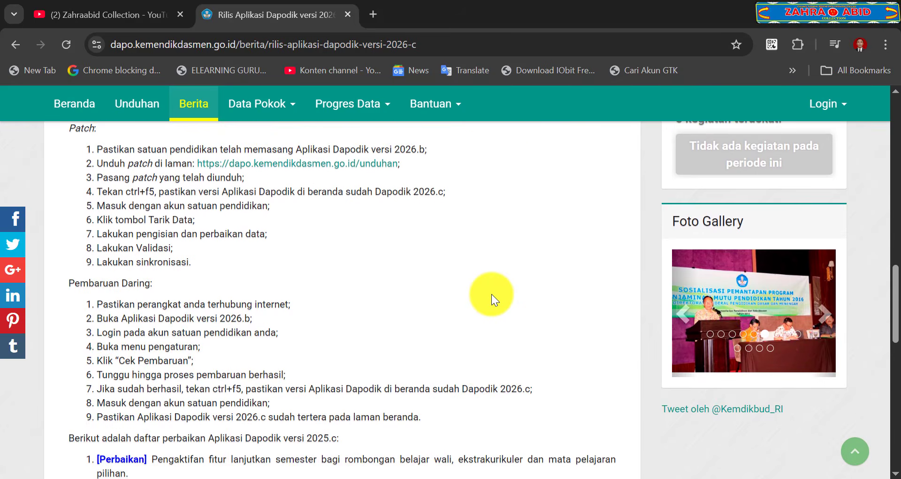
{"action": "scroll", "coordinate": [491, 294], "scroll_direction": "down", "scroll_amount": 3}
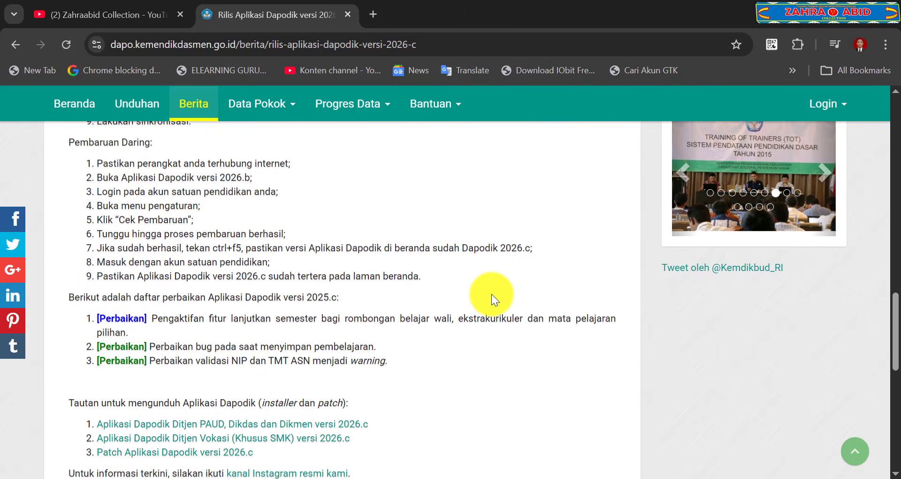
{"action": "scroll", "coordinate": [491, 294], "scroll_direction": "down", "scroll_amount": 3}
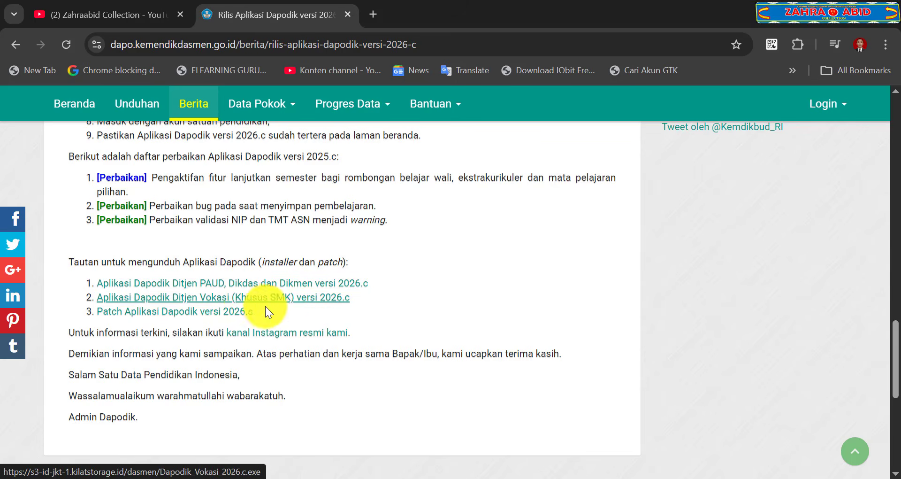
{"action": "scroll", "coordinate": [291, 318], "scroll_direction": "up", "scroll_amount": 15}
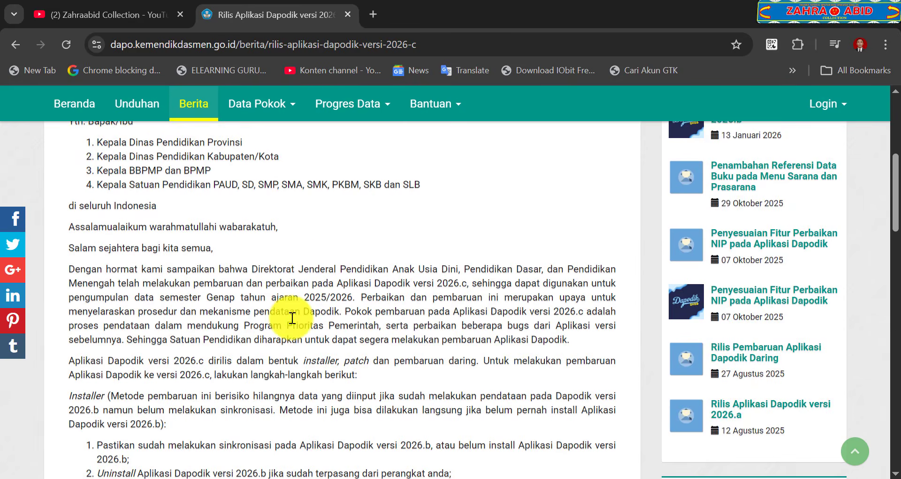
- Open the site's Unduhan page and check the installer version and release date
{"action": "left_click", "coordinate": [134, 103]}
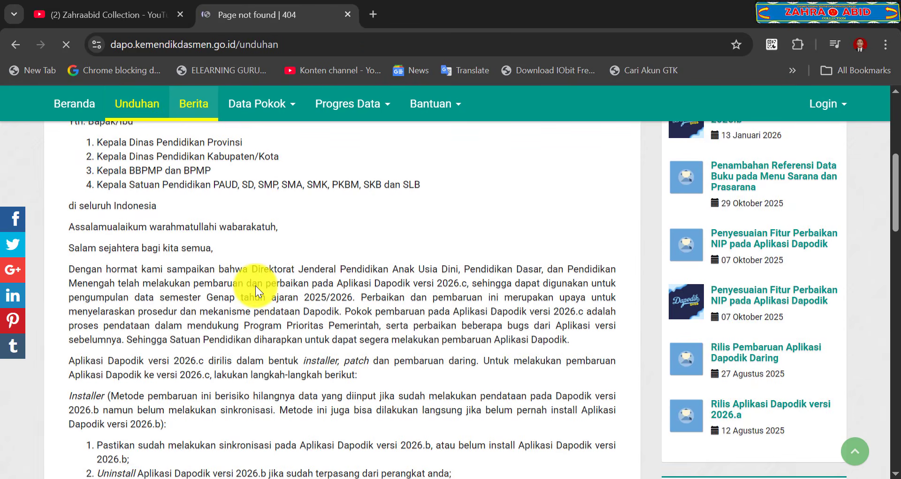
{"action": "scroll", "coordinate": [259, 270], "scroll_direction": "down", "scroll_amount": 4}
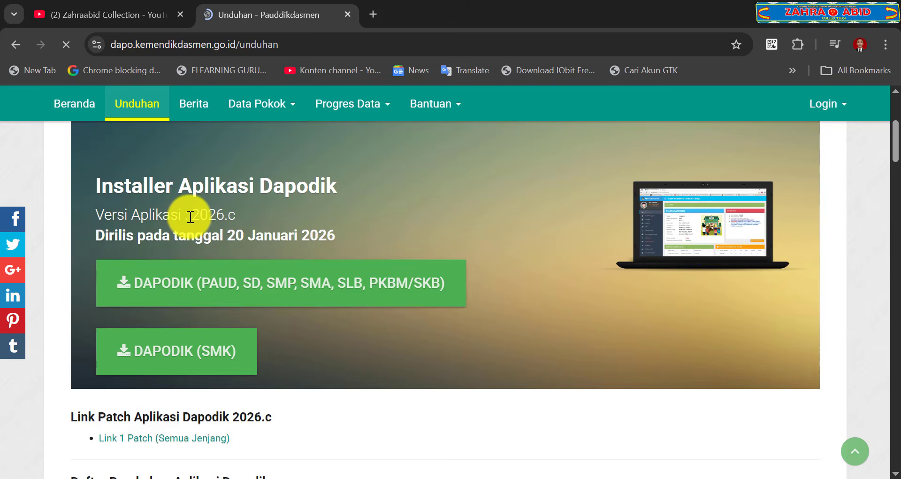
{"action": "left_click_drag", "start_coordinate": [194, 214], "coordinate": [255, 221]}
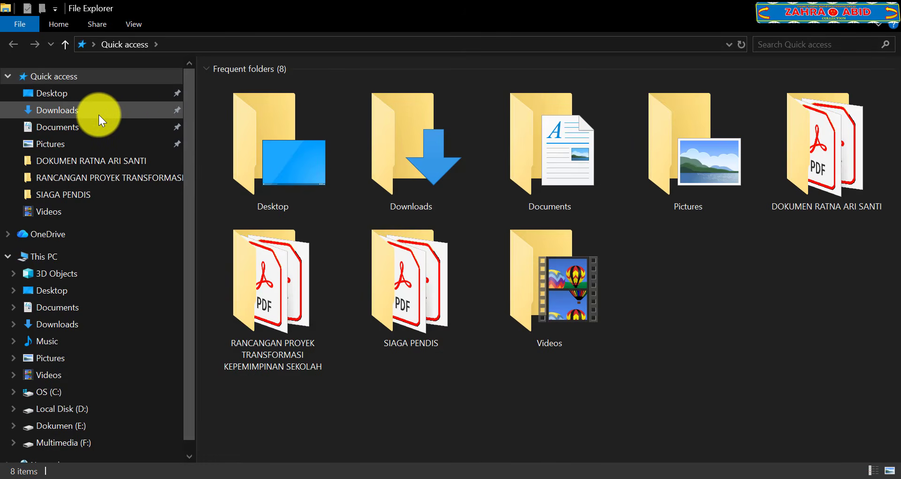
- Switch to File Explorer, open the Downloads folder and refresh it twice
{"action": "left_click", "coordinate": [99, 114]}
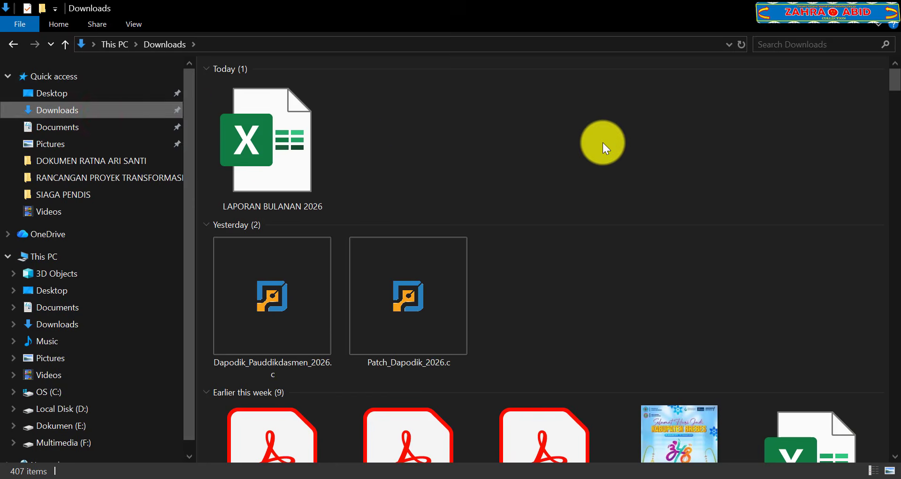
{"action": "right_click", "coordinate": [603, 143]}
{"action": "left_click", "coordinate": [624, 197]}
{"action": "right_click", "coordinate": [578, 105]}
{"action": "left_click", "coordinate": [596, 156]}
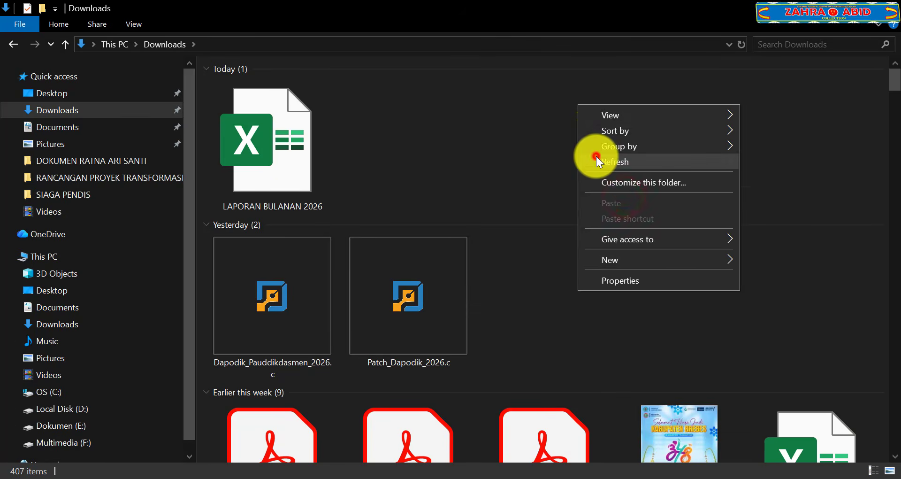
- Cut the Dapodik_Pauddikdasmen_2026.c and Patch_Dapodik_2026.c files from the Downloads folder
{"action": "left_click", "coordinate": [306, 291]}
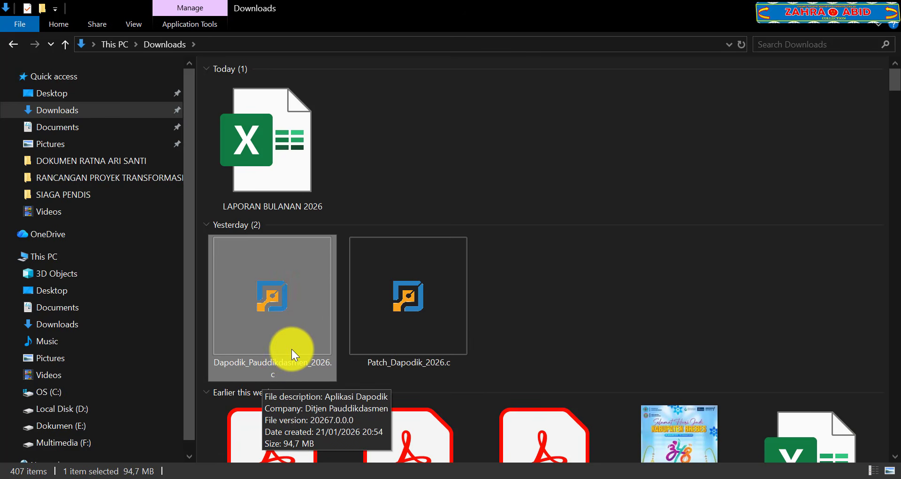
{"action": "scroll", "coordinate": [291, 349], "scroll_direction": "down", "scroll_amount": 5}
{"action": "scroll", "coordinate": [291, 329], "scroll_direction": "up", "scroll_amount": 4}
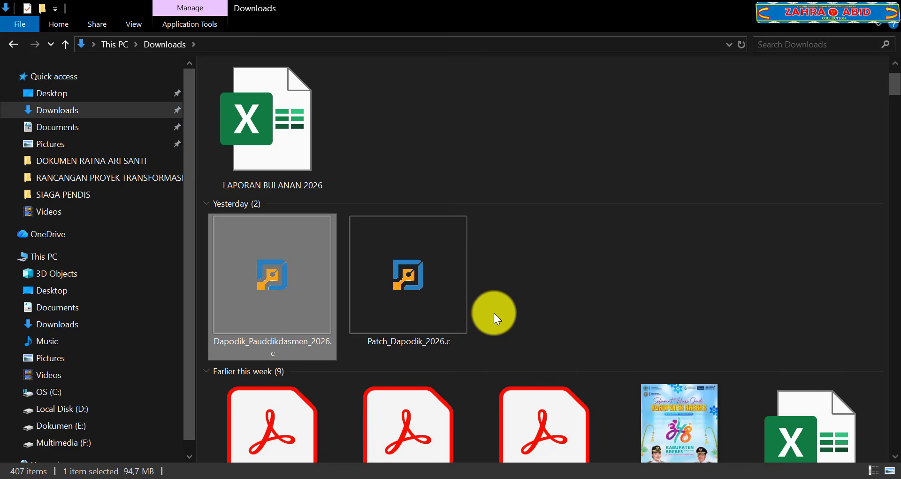
{"action": "left_click_drag", "start_coordinate": [517, 309], "coordinate": [302, 288]}
{"action": "right_click", "coordinate": [298, 274]}
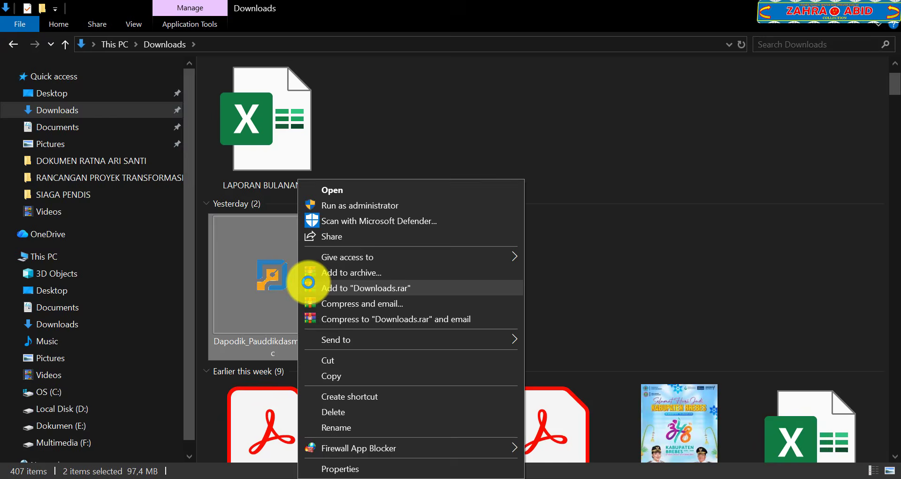
{"action": "left_click", "coordinate": [339, 360]}
- Paste the cut files into the DAPODIK 2026.B folder inside DAPODIK 2026 on drive Dokumen (E:), and refresh the file list
{"action": "scroll", "coordinate": [140, 387], "scroll_direction": "down", "scroll_amount": 1}
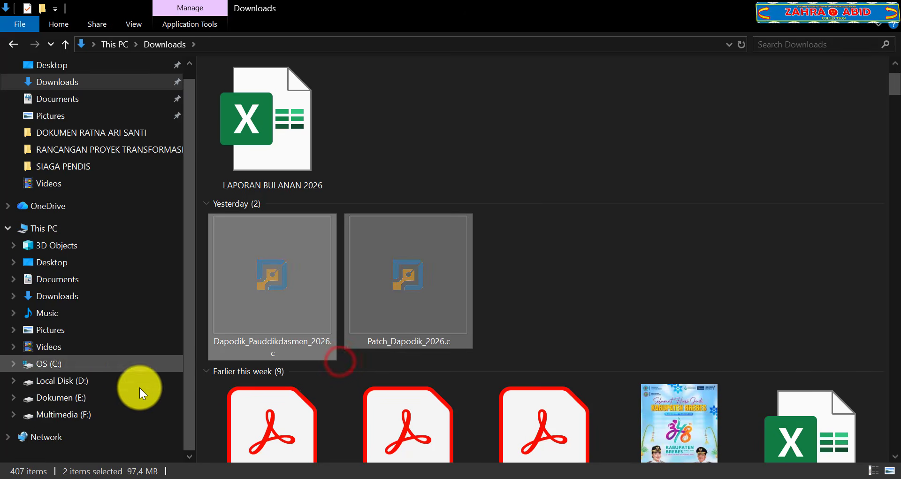
{"action": "left_click", "coordinate": [83, 397]}
{"action": "scroll", "coordinate": [305, 359], "scroll_direction": "down", "scroll_amount": 4}
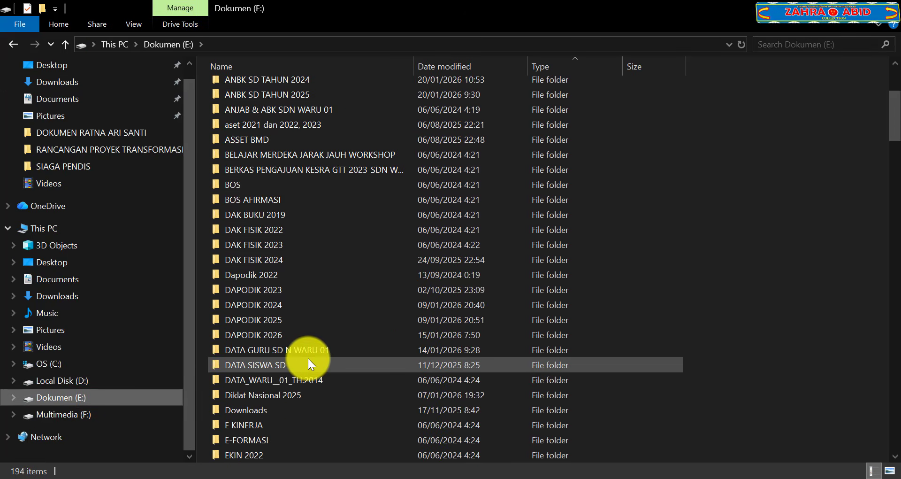
{"action": "double_click", "coordinate": [300, 335]}
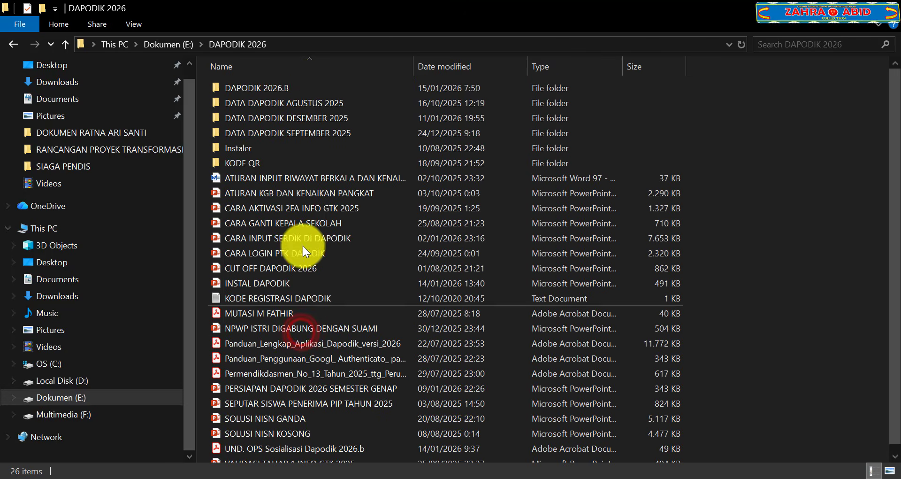
{"action": "double_click", "coordinate": [303, 83]}
{"action": "right_click", "coordinate": [342, 328]}
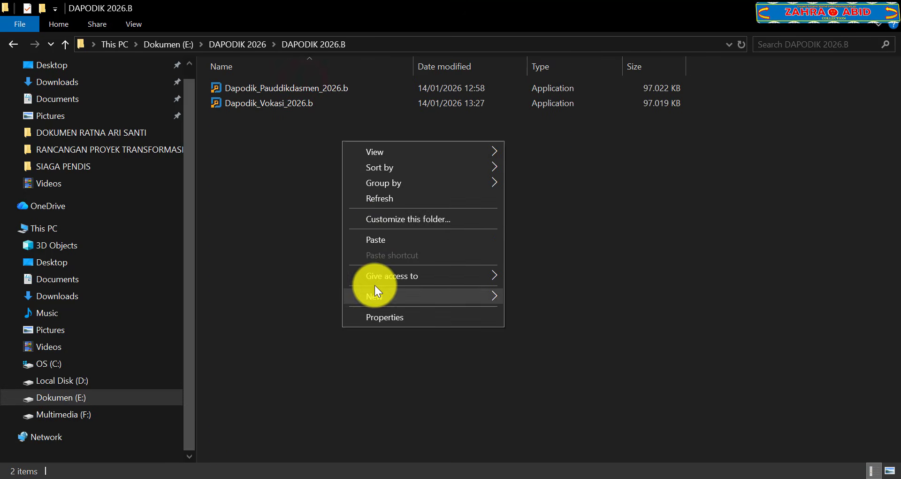
{"action": "left_click", "coordinate": [382, 240]}
{"action": "left_click", "coordinate": [382, 238]}
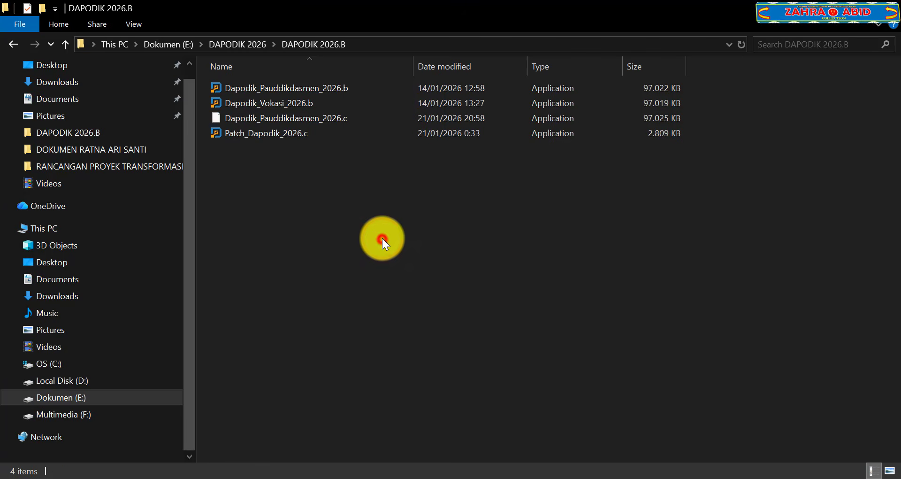
{"action": "right_click", "coordinate": [353, 196]}
{"action": "left_click", "coordinate": [376, 254]}
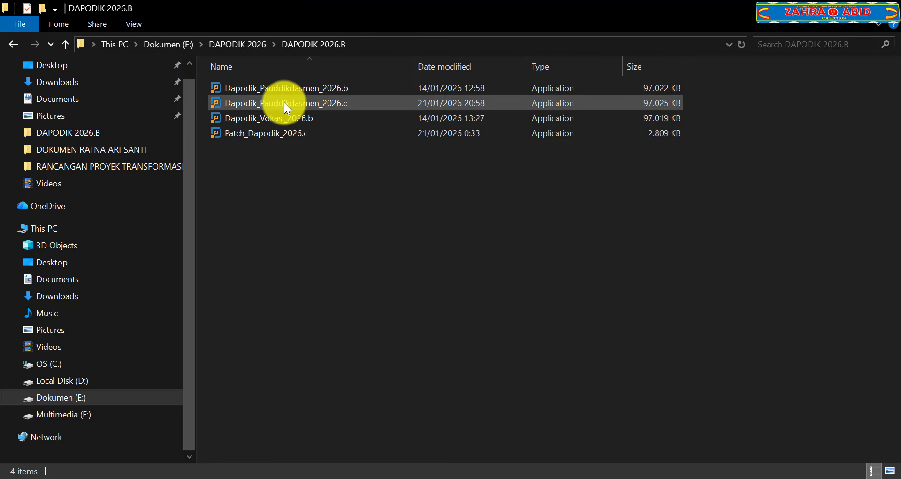
- Run the Dapodik_Pauddikdasmen_2026.c installer as administrator
{"action": "left_click", "coordinate": [322, 103]}
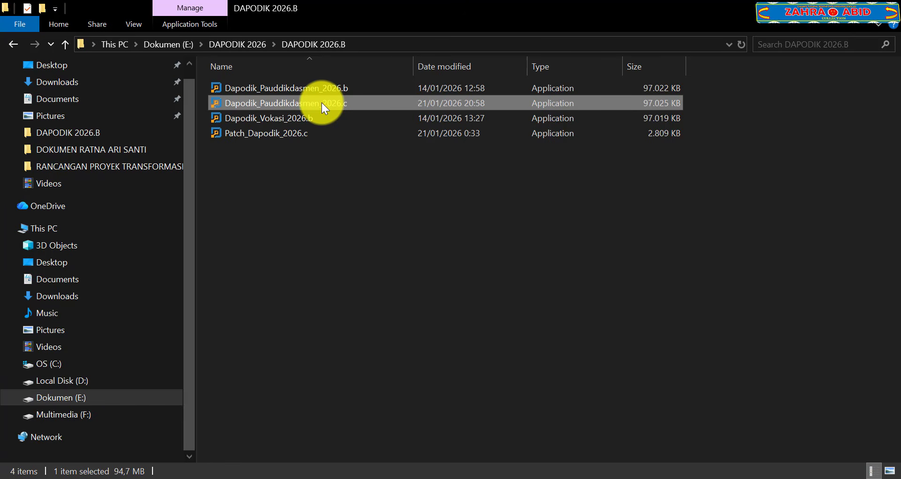
{"action": "right_click", "coordinate": [322, 103]}
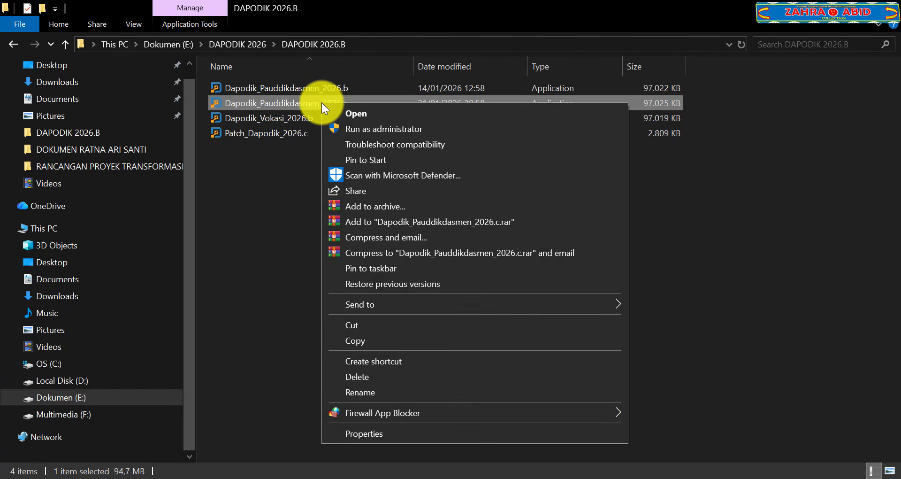
{"action": "left_click", "coordinate": [383, 133]}
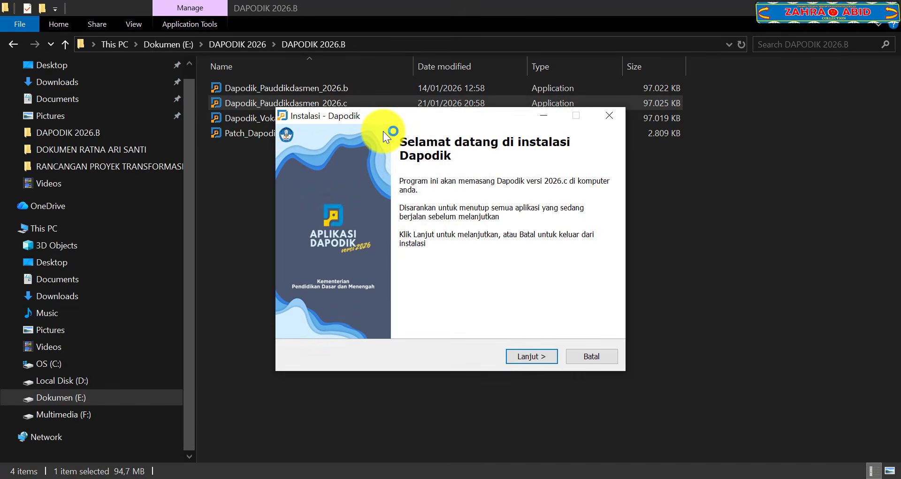
- Accept the Dapodik license agreement with "Saya setuju" and advance the installer to the Start Menu folder page
{"action": "left_click", "coordinate": [531, 356]}
{"action": "left_click", "coordinate": [341, 310]}
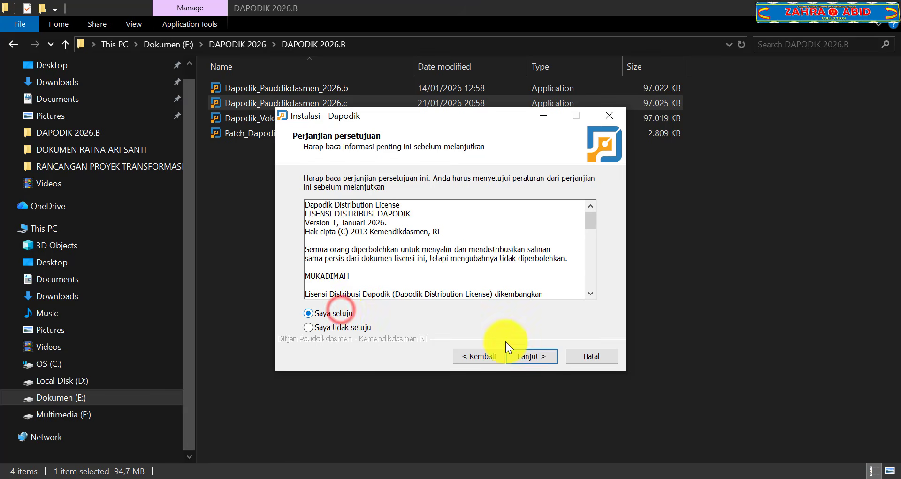
{"action": "left_click", "coordinate": [522, 353]}
{"action": "left_click", "coordinate": [522, 354]}
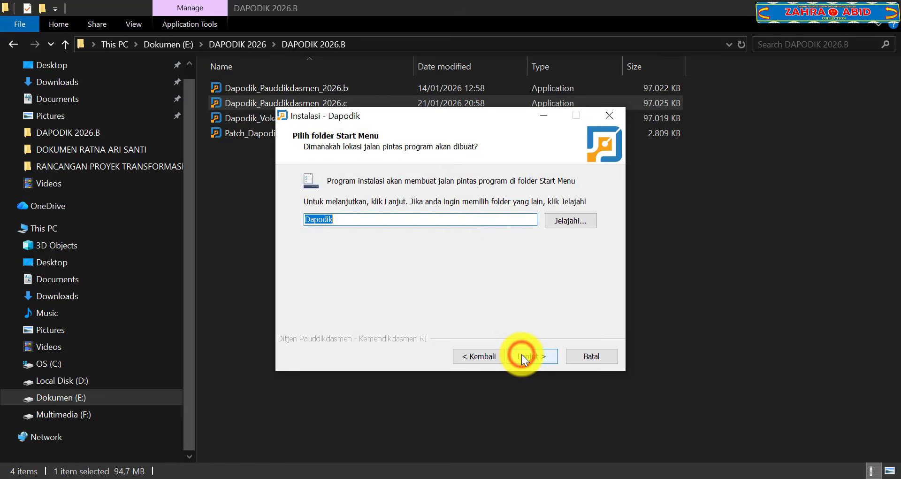
- Install Dapodik with the Start Menu folder Dapodik and finish the wizard with "Lihat Readme.txt" and "Membuat Shortcut Aplikasi Dapodik" enabled
{"action": "left_click", "coordinate": [522, 356]}
{"action": "left_click", "coordinate": [522, 356]}
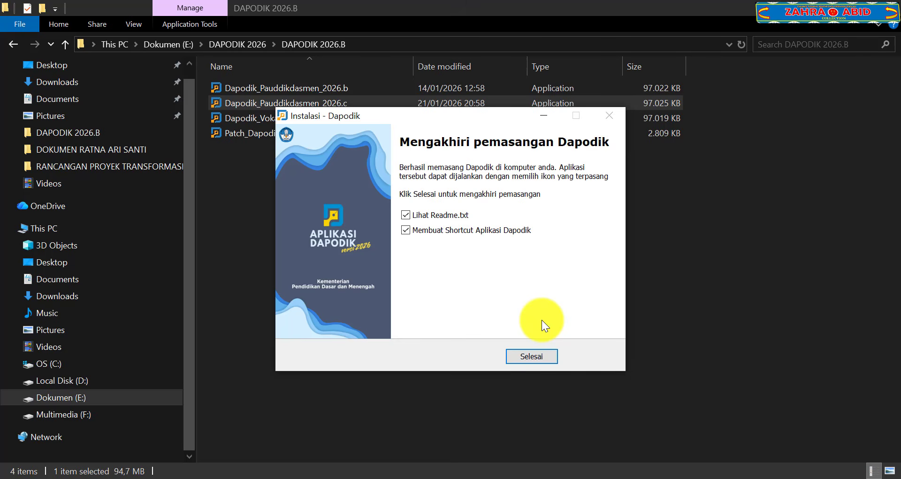
{"action": "left_click", "coordinate": [518, 355]}
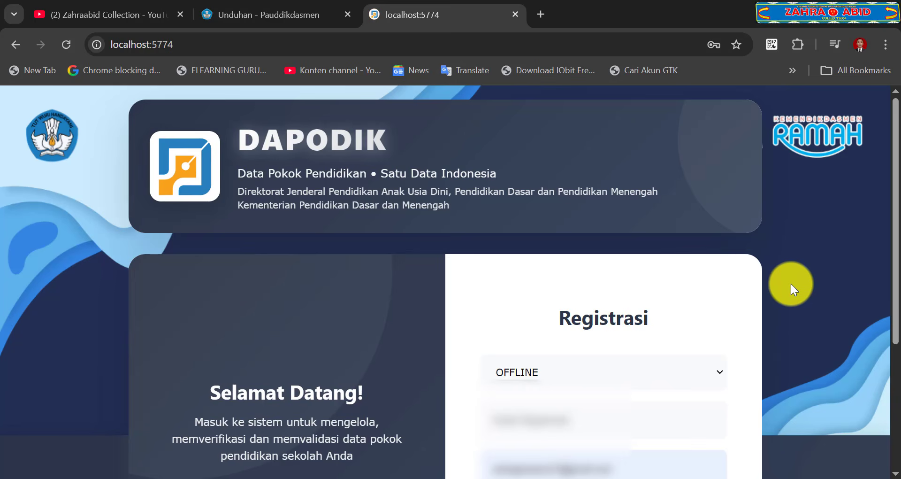
- Set the registration mode to ONLINE on the Dapodik Registrasi form and check the computer's Wi-Fi connection
{"action": "scroll", "coordinate": [790, 284], "scroll_direction": "down", "scroll_amount": 2}
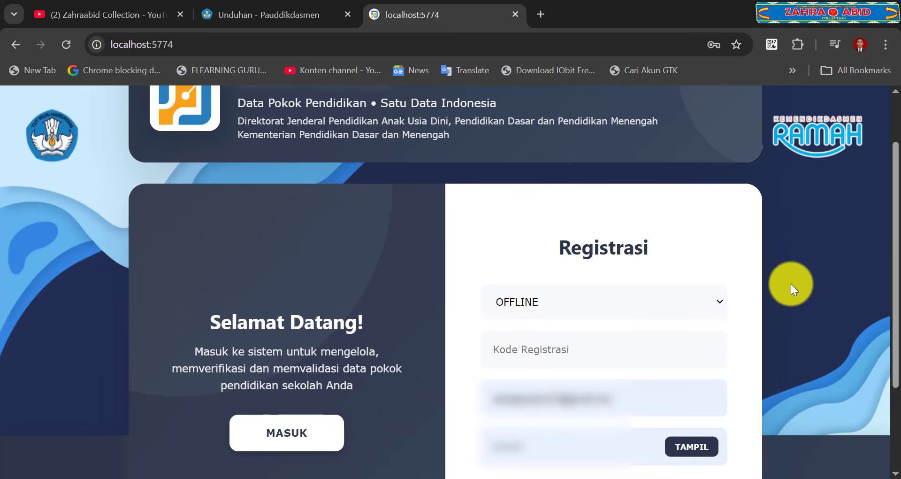
{"action": "left_click", "coordinate": [678, 296]}
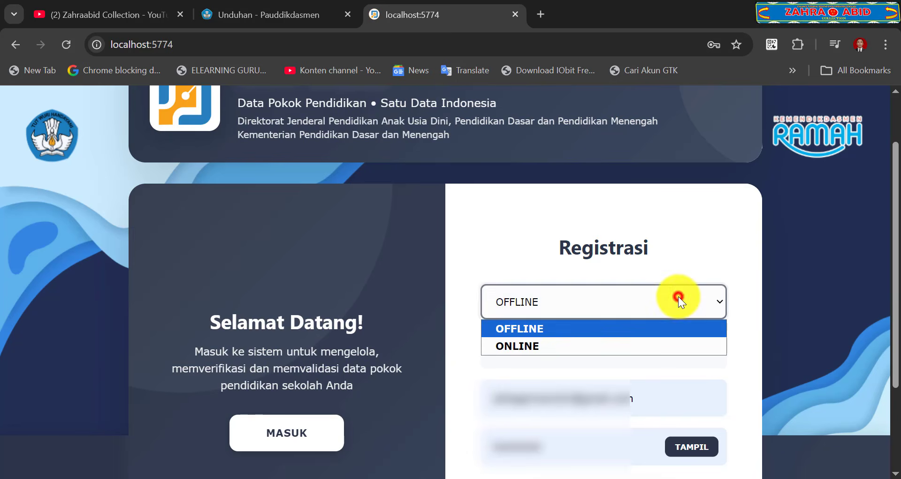
{"action": "left_click", "coordinate": [559, 342]}
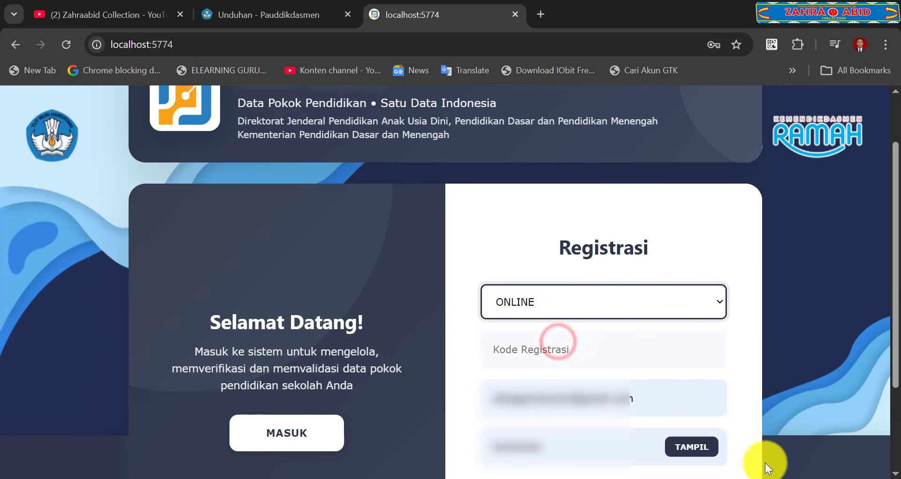
{"action": "left_click", "coordinate": [784, 478]}
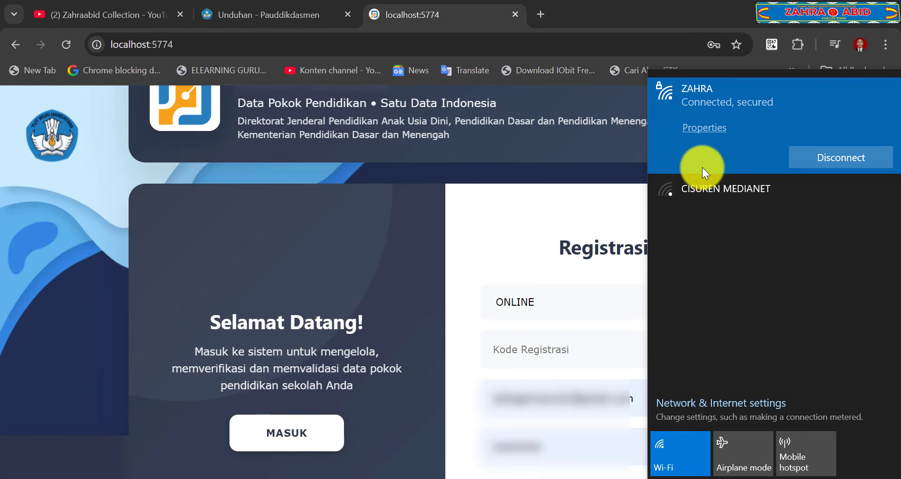
{"action": "left_click", "coordinate": [596, 189]}
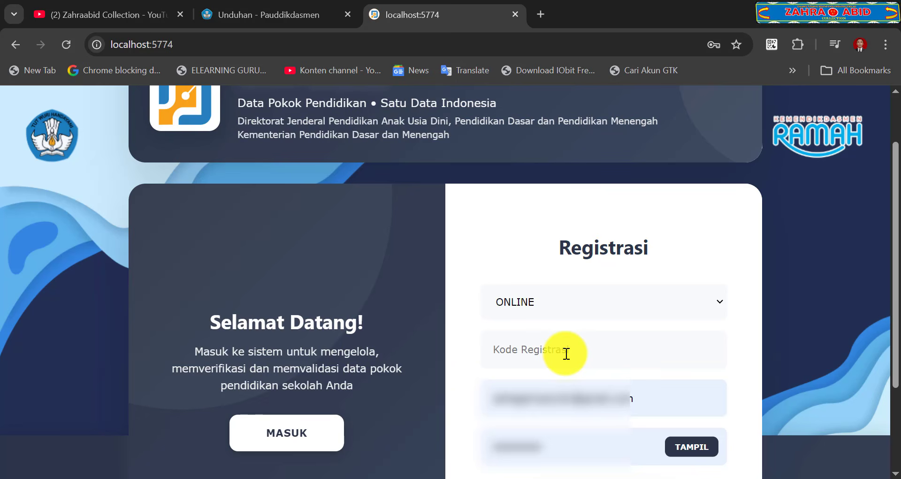
- Paste the school's registration code into Kode Registrasi and submit the online registration
{"action": "left_click", "coordinate": [590, 352]}
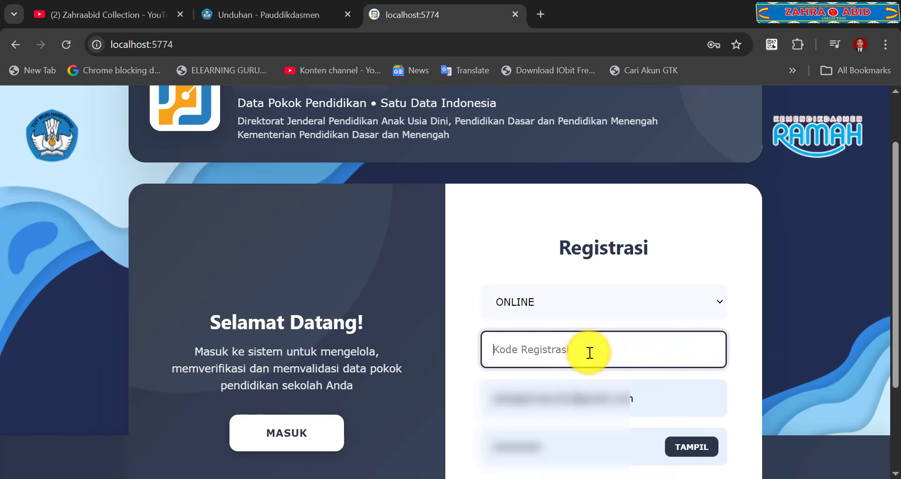
{"action": "key", "text": "ctrl+v"}
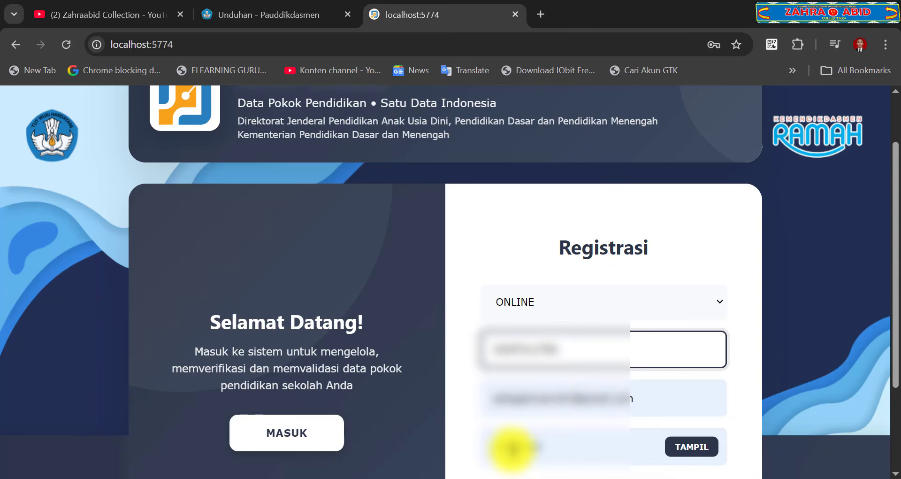
{"action": "scroll", "coordinate": [780, 370], "scroll_direction": "down", "scroll_amount": 1}
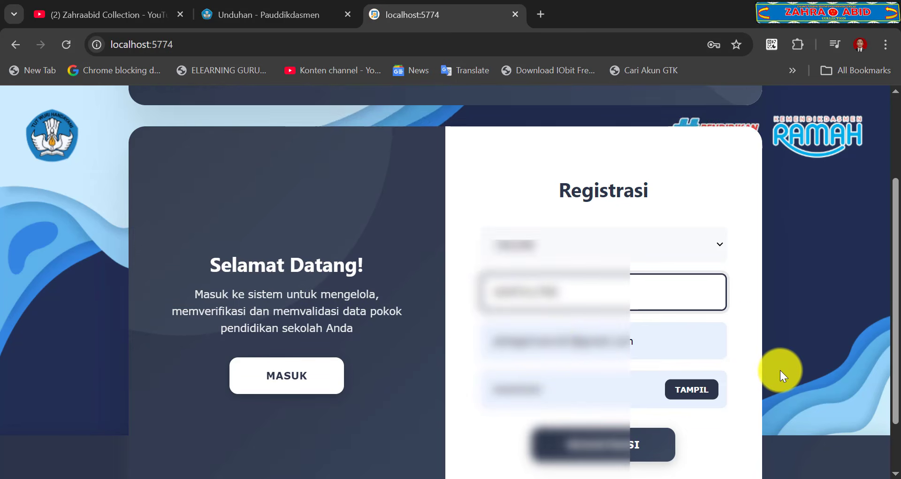
{"action": "left_click", "coordinate": [587, 439]}
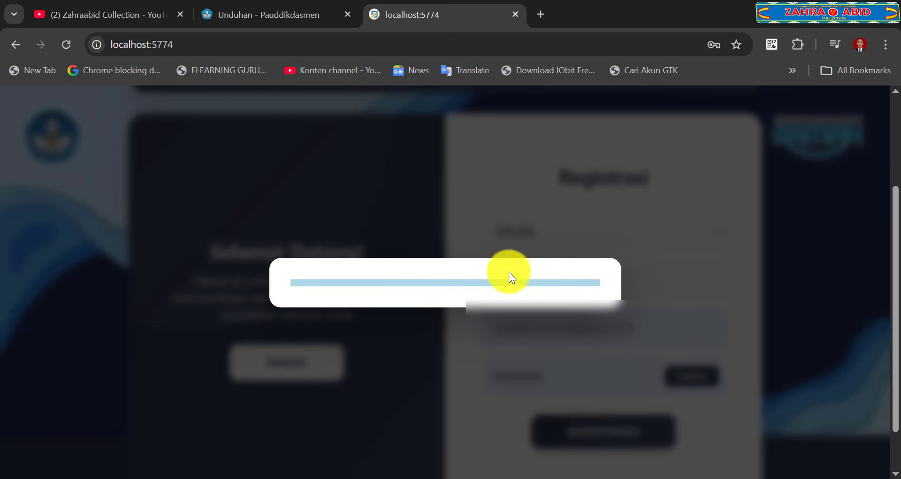
{"action": "left_click", "coordinate": [779, 478]}
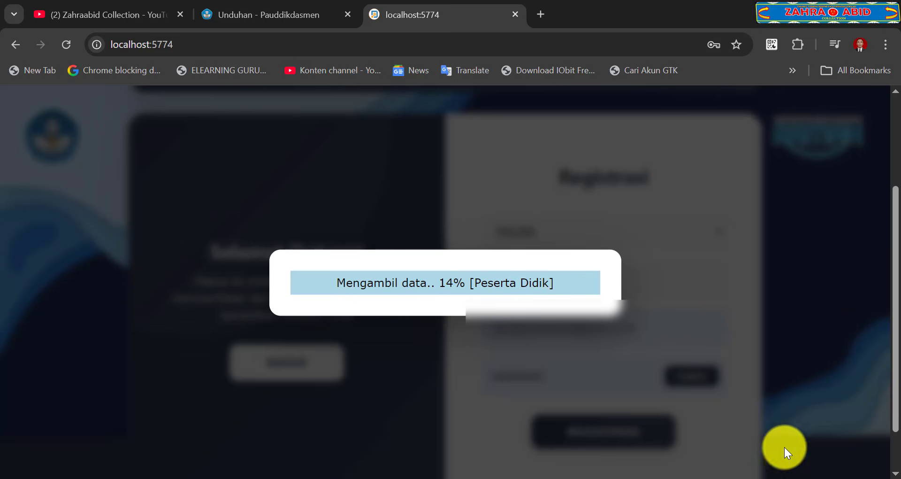
{"action": "left_click", "coordinate": [826, 476]}
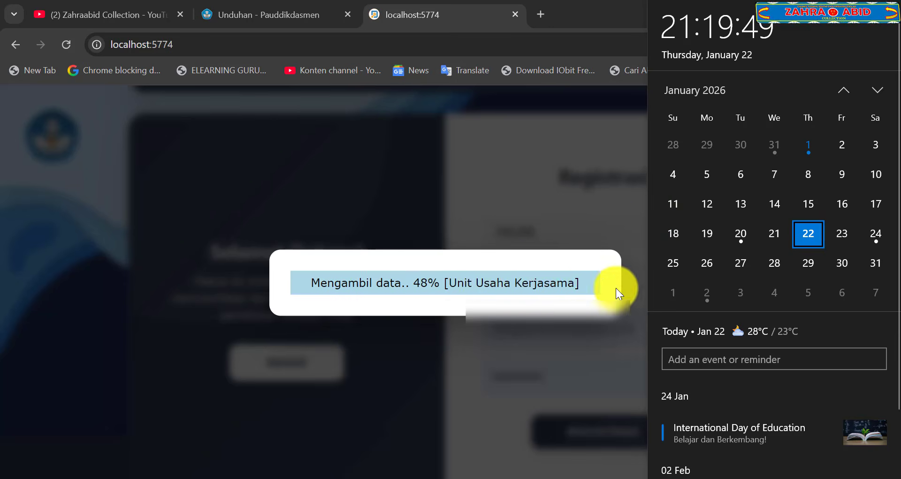
{"action": "left_click", "coordinate": [629, 288]}
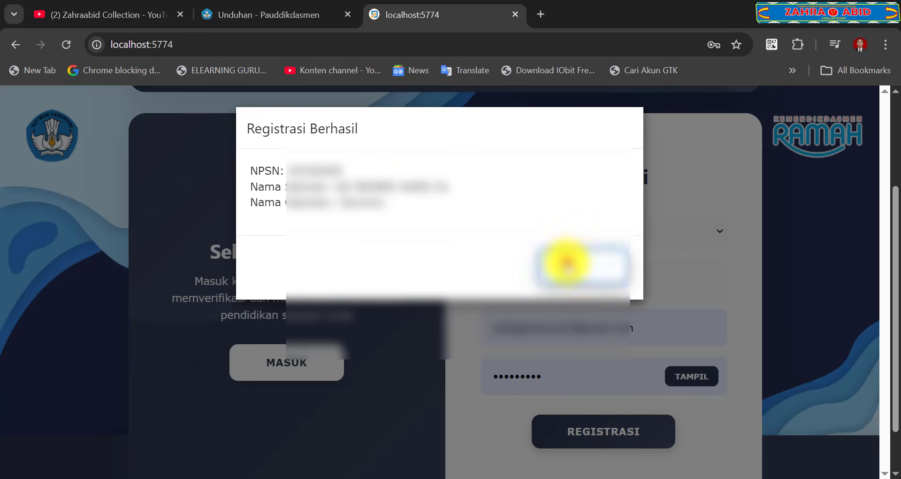
- Close the registration confirmation, enter Dapodik with the listed school role, and set the 2026.c welcome notes to "Jangan Tampilkan Lagi"
{"action": "left_click", "coordinate": [563, 261]}
{"action": "scroll", "coordinate": [432, 279], "scroll_direction": "down", "scroll_amount": 3}
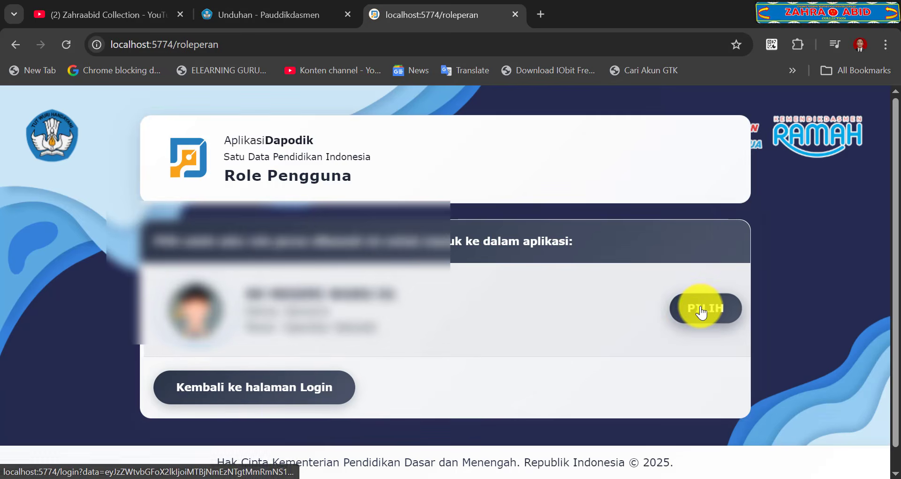
{"action": "left_click", "coordinate": [702, 312]}
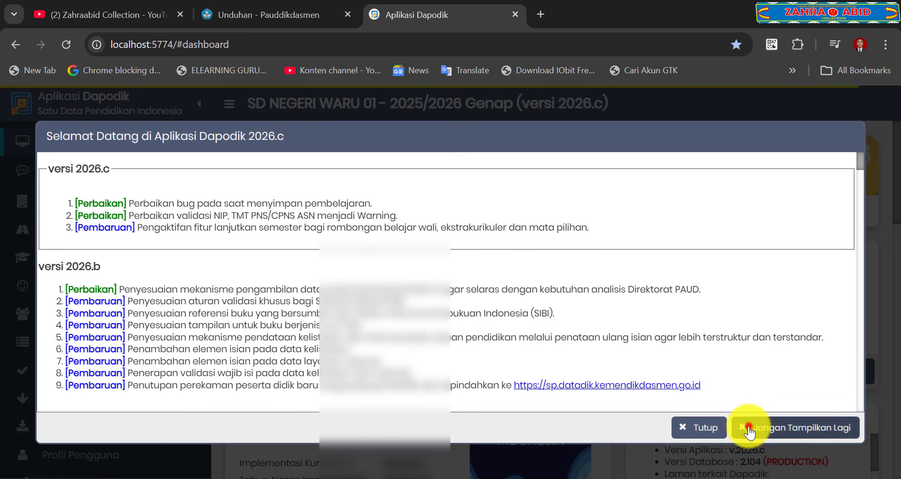
{"action": "left_click", "coordinate": [714, 427]}
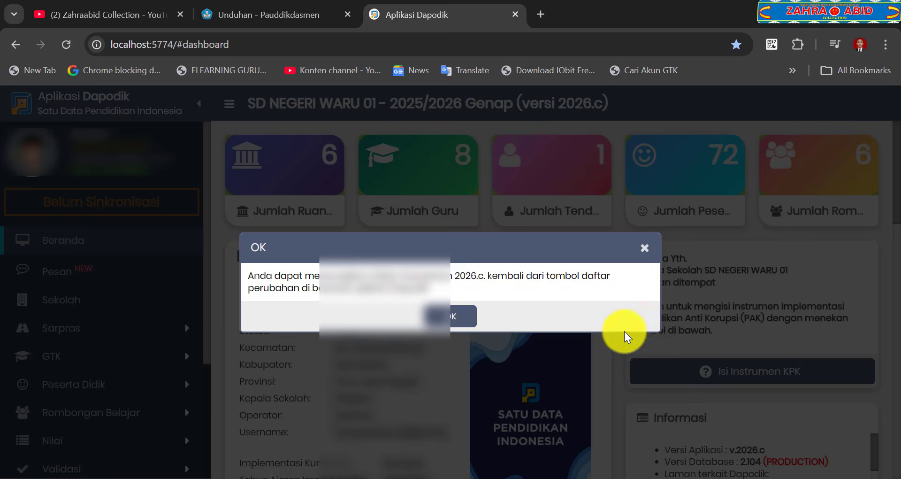
{"action": "left_click", "coordinate": [455, 316]}
- Reload the dashboard, accept the logout, and log back in to Dapodik with the saved account and the school role
{"action": "left_click", "coordinate": [66, 45]}
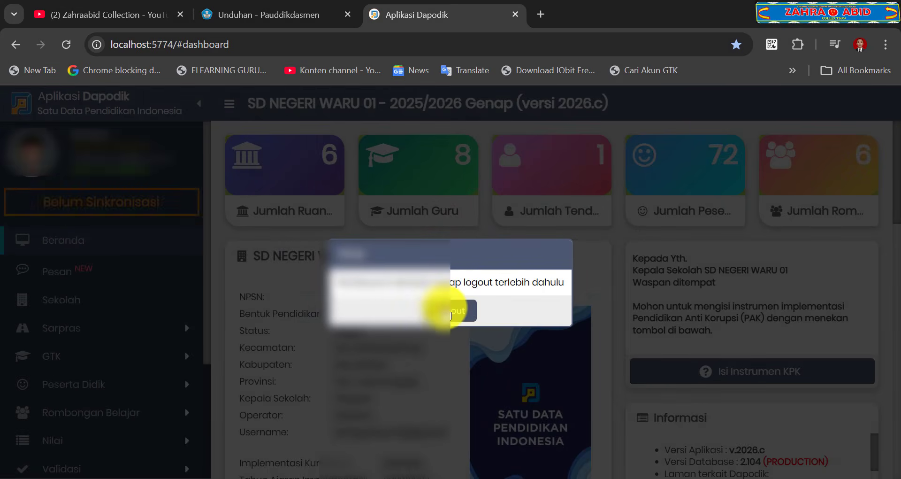
{"action": "left_click", "coordinate": [445, 312]}
{"action": "scroll", "coordinate": [432, 333], "scroll_direction": "down", "scroll_amount": 3}
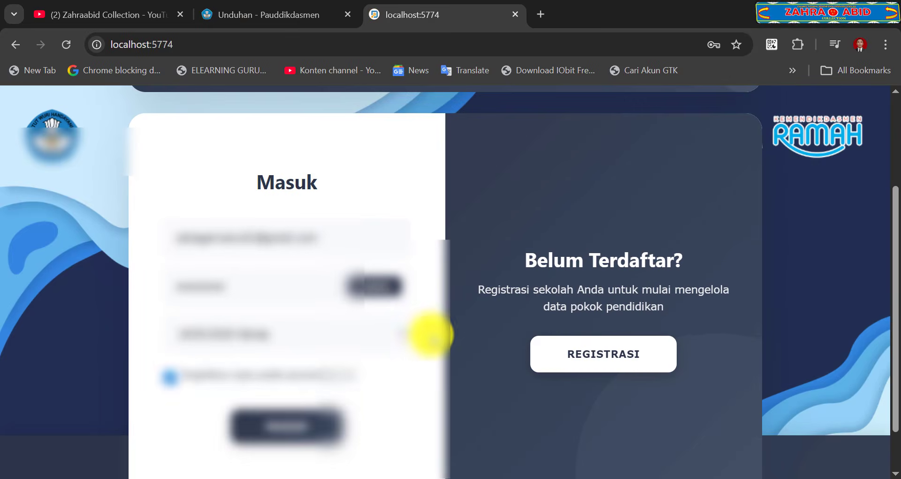
{"action": "left_click", "coordinate": [318, 424]}
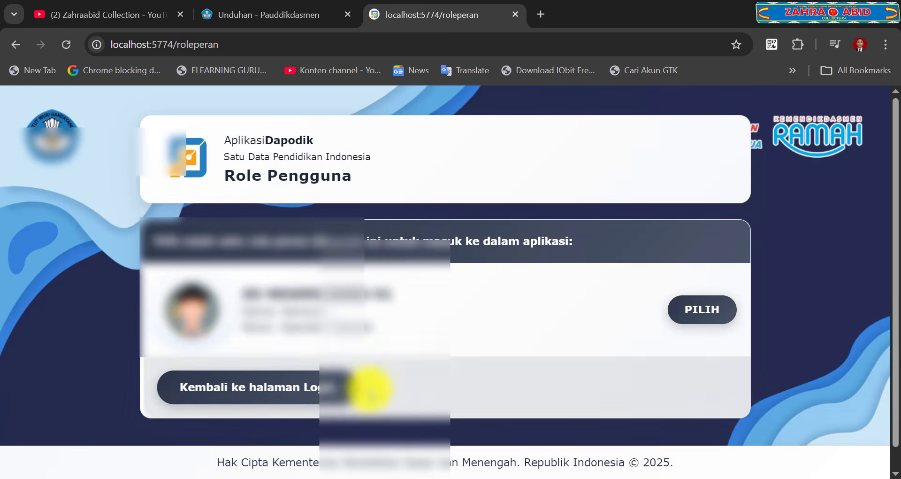
{"action": "left_click", "coordinate": [696, 310]}
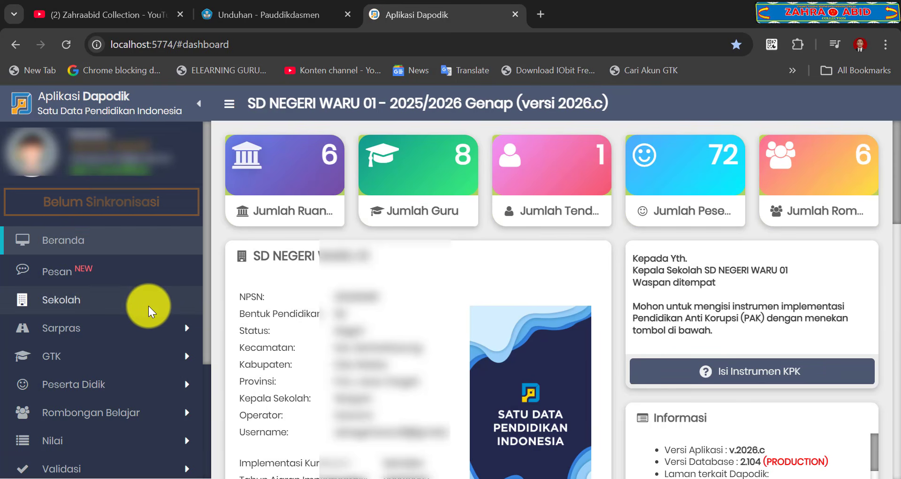
- Examine the Validasi Lokal results for Sekolah, Sarpras, Peserta Didik, GTK, Rombongan Belajar, Pembelajaran and Nilai, plus the version in the page title
{"action": "scroll", "coordinate": [149, 306], "scroll_direction": "down", "scroll_amount": 3}
{"action": "left_click", "coordinate": [111, 329]}
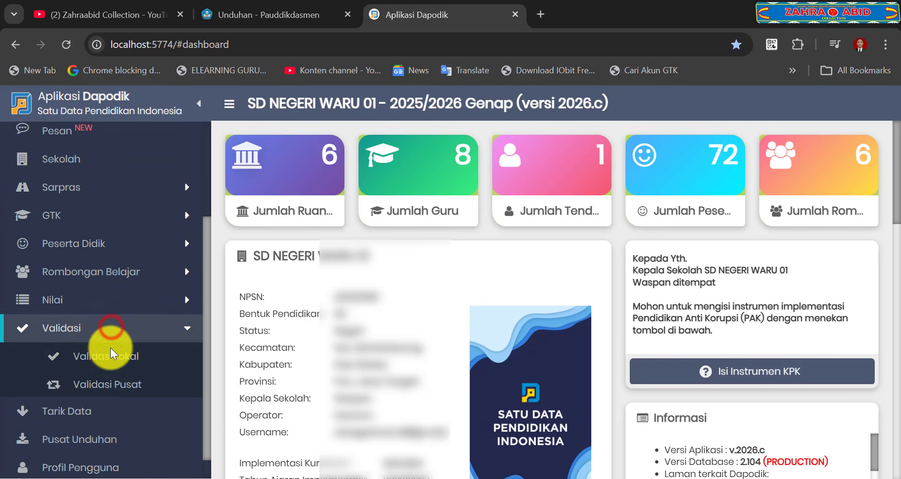
{"action": "left_click", "coordinate": [111, 354]}
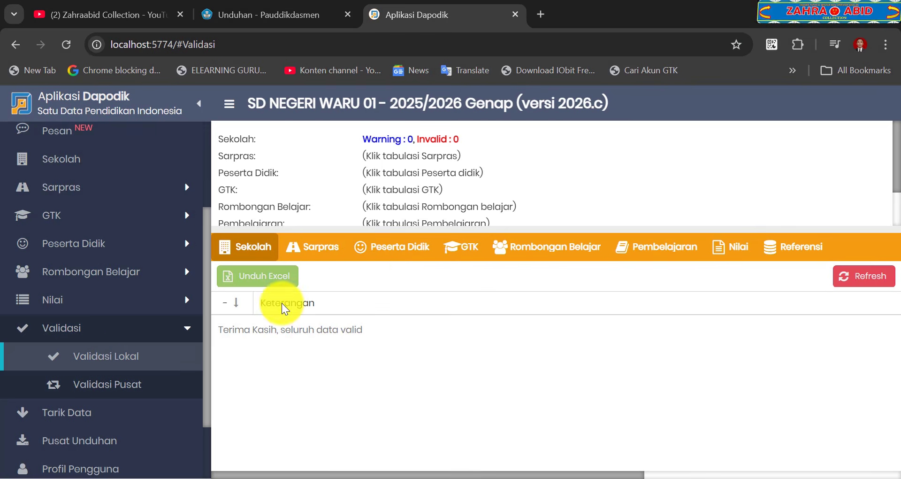
{"action": "left_click", "coordinate": [291, 247]}
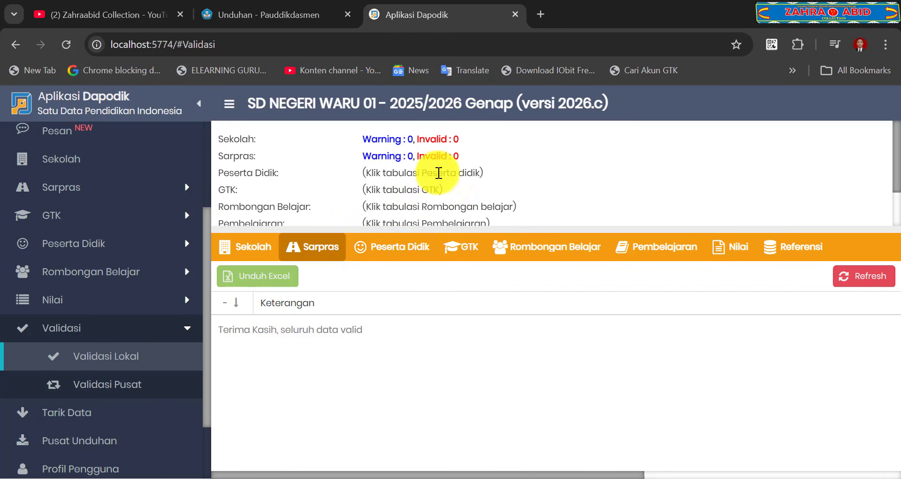
{"action": "left_click", "coordinate": [403, 248]}
{"action": "left_click", "coordinate": [449, 247]}
{"action": "left_click", "coordinate": [511, 249]}
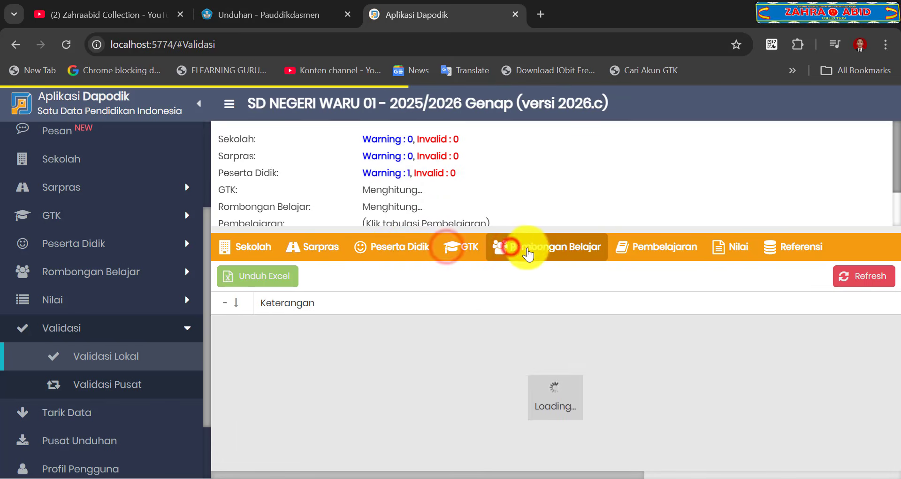
{"action": "left_click", "coordinate": [631, 247]}
{"action": "left_click", "coordinate": [725, 247]}
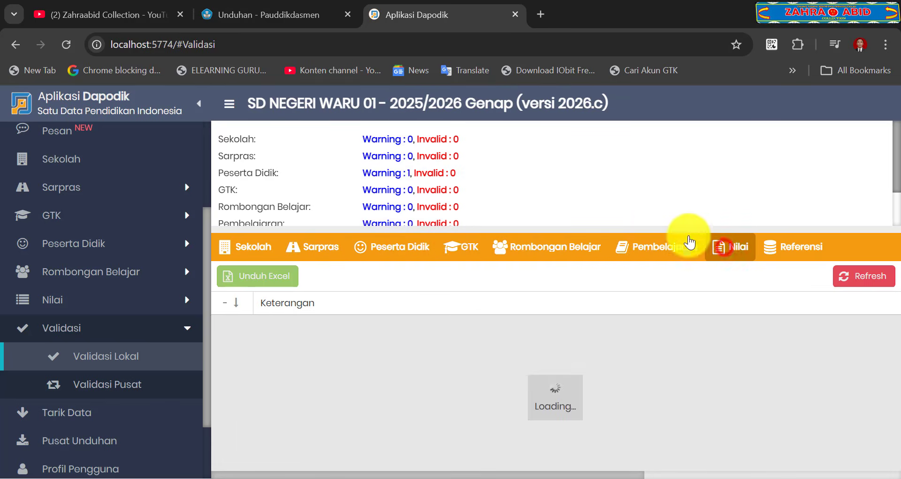
{"action": "scroll", "coordinate": [655, 209], "scroll_direction": "down", "scroll_amount": 2}
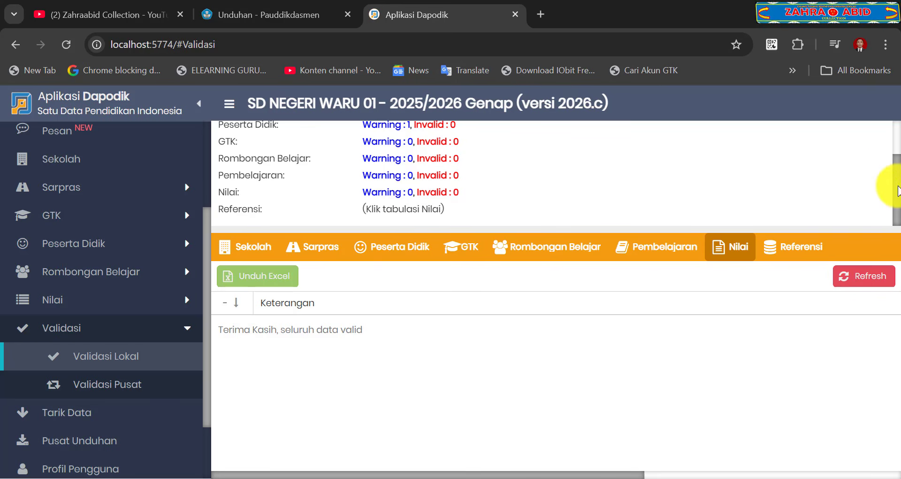
{"action": "left_click_drag", "start_coordinate": [895, 184], "coordinate": [897, 136]}
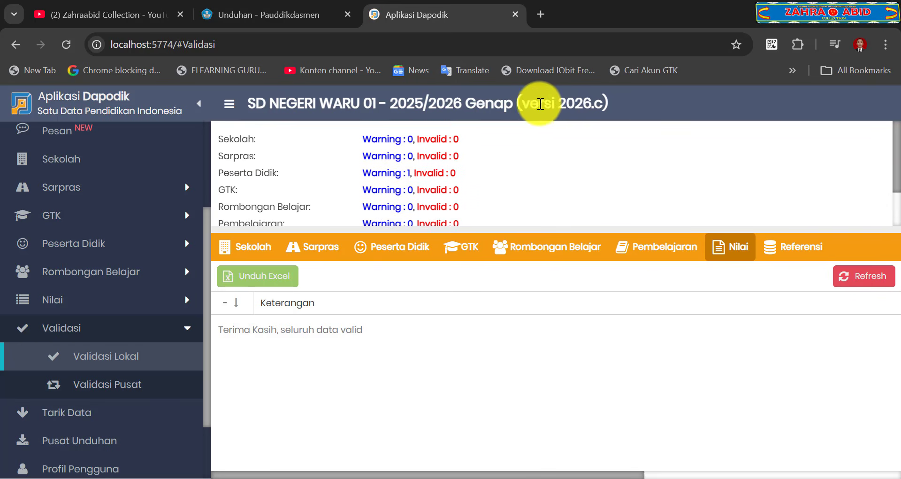
{"action": "left_click_drag", "start_coordinate": [521, 103], "coordinate": [609, 104]}
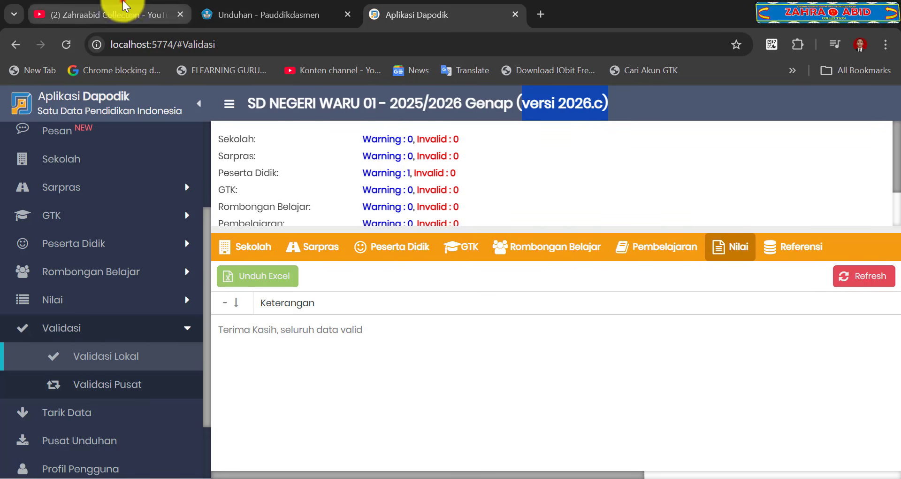
- Switch to the Zahraabid Collection channel on YouTube and look through its newest videos
{"action": "left_click", "coordinate": [159, 10]}
{"action": "scroll", "coordinate": [469, 313], "scroll_direction": "down", "scroll_amount": 5}
{"action": "scroll", "coordinate": [535, 308], "scroll_direction": "up", "scroll_amount": 5}
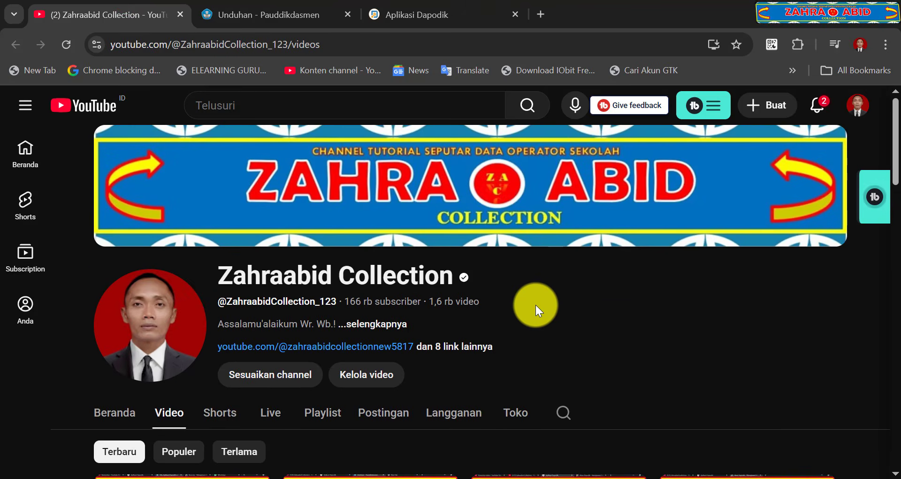
{"action": "scroll", "coordinate": [536, 305], "scroll_direction": "down", "scroll_amount": 5}
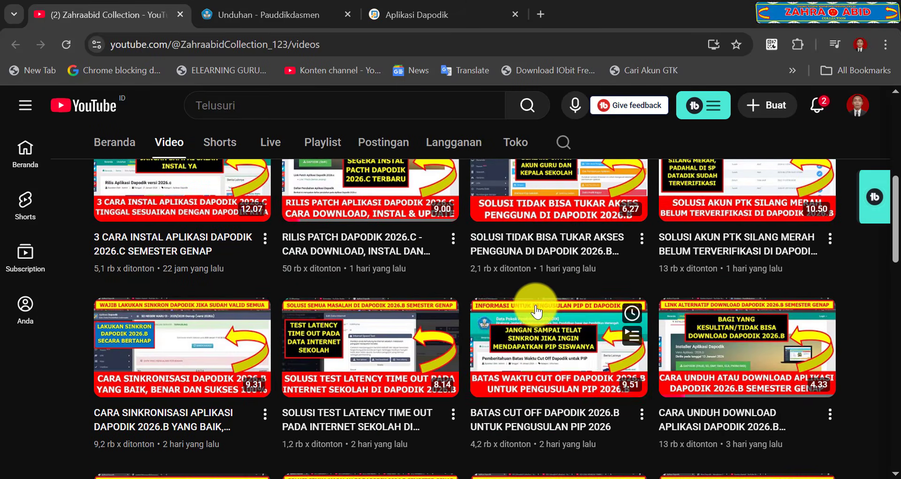
{"action": "scroll", "coordinate": [534, 308], "scroll_direction": "up", "scroll_amount": 5}
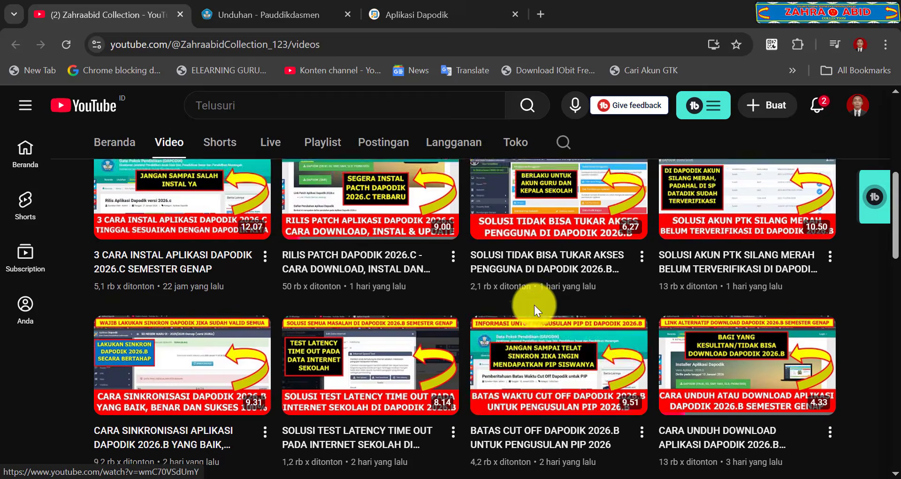